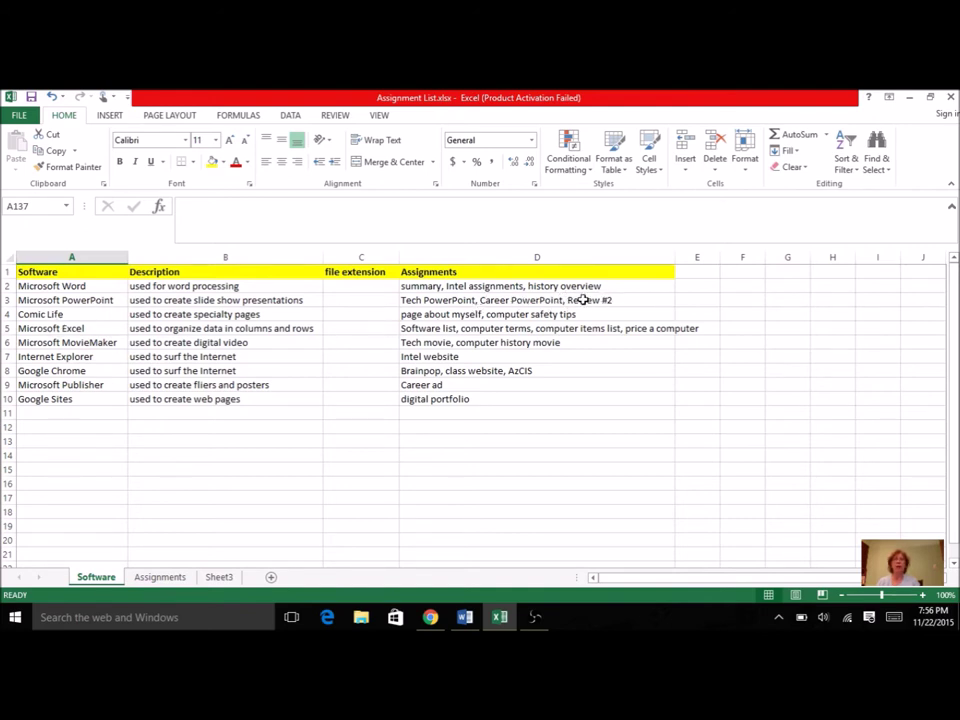
Check the Google Sites and Microsoft Publisher entries on the Software sheet, then move to the Assignments sheet.
click(82, 396)
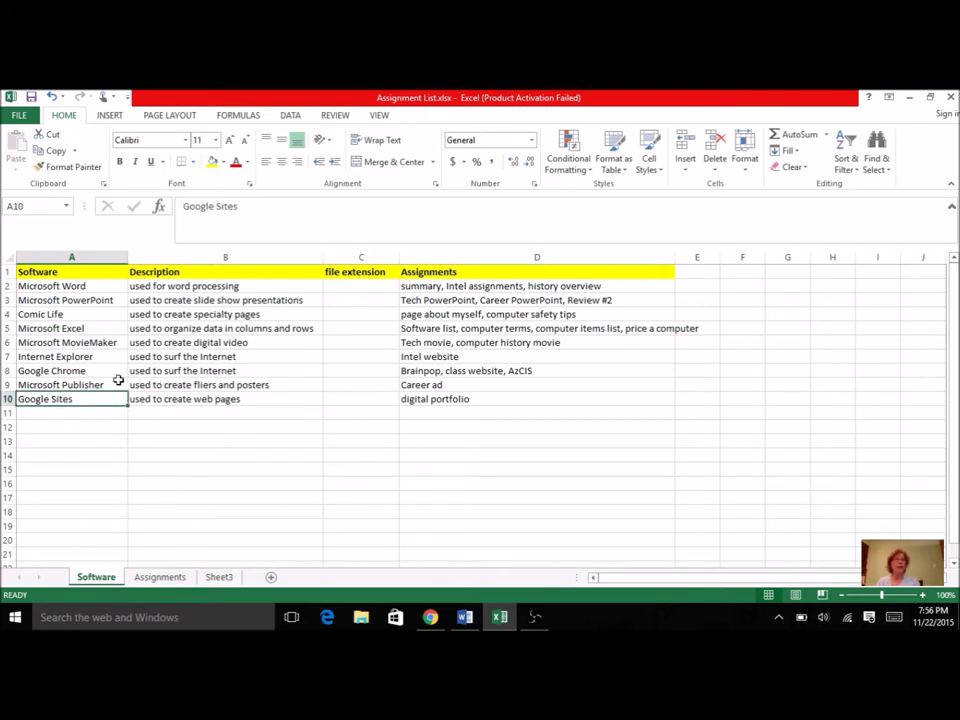
click(92, 384)
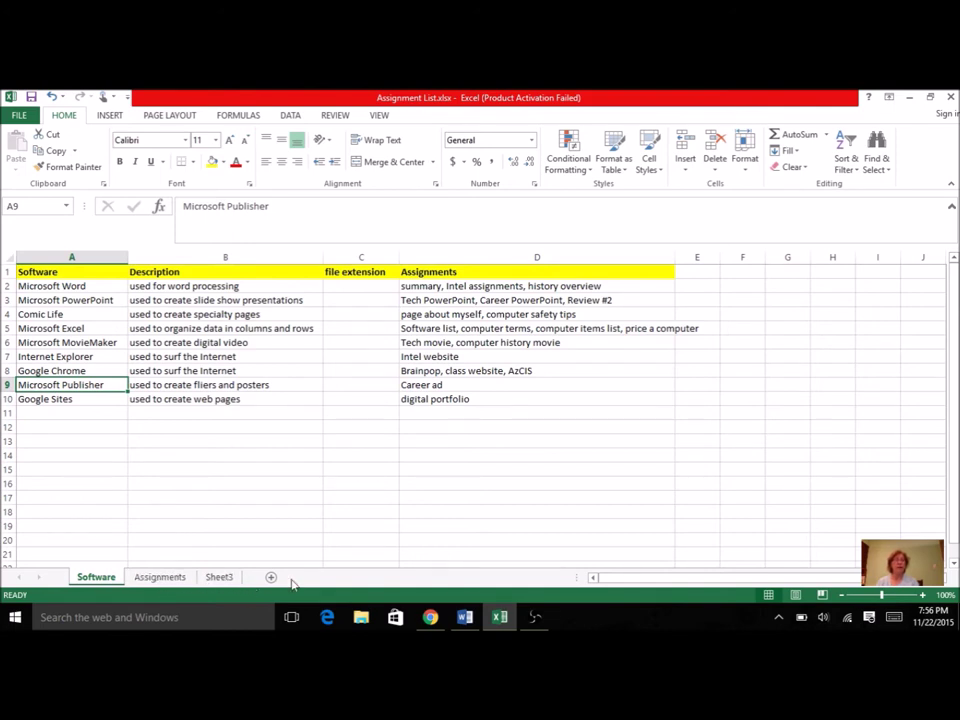
click(156, 579)
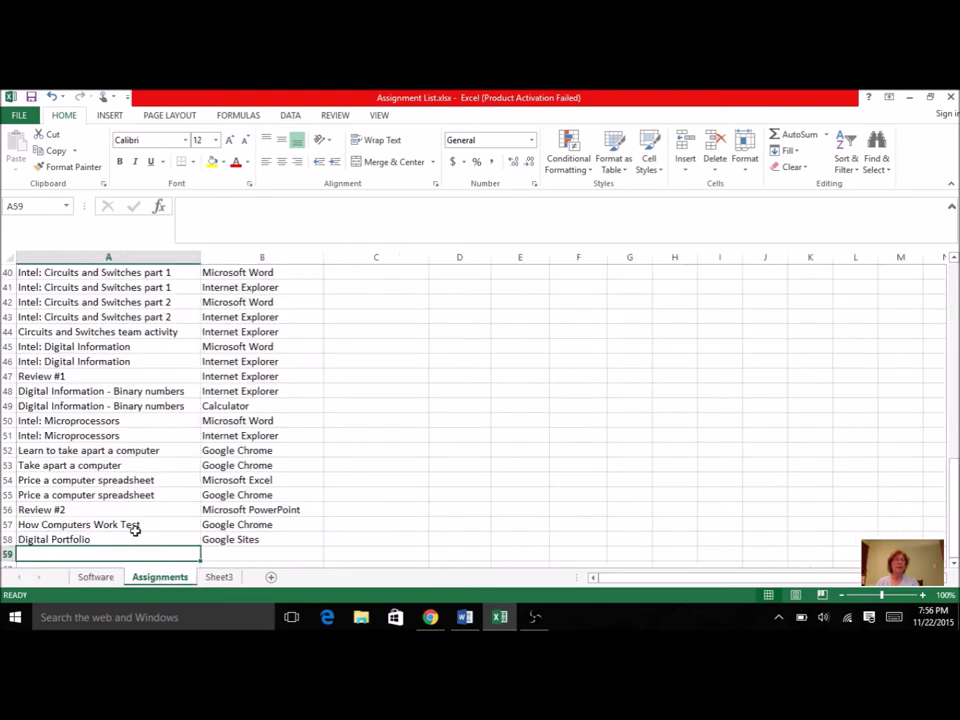
drag(953, 510, 953, 478)
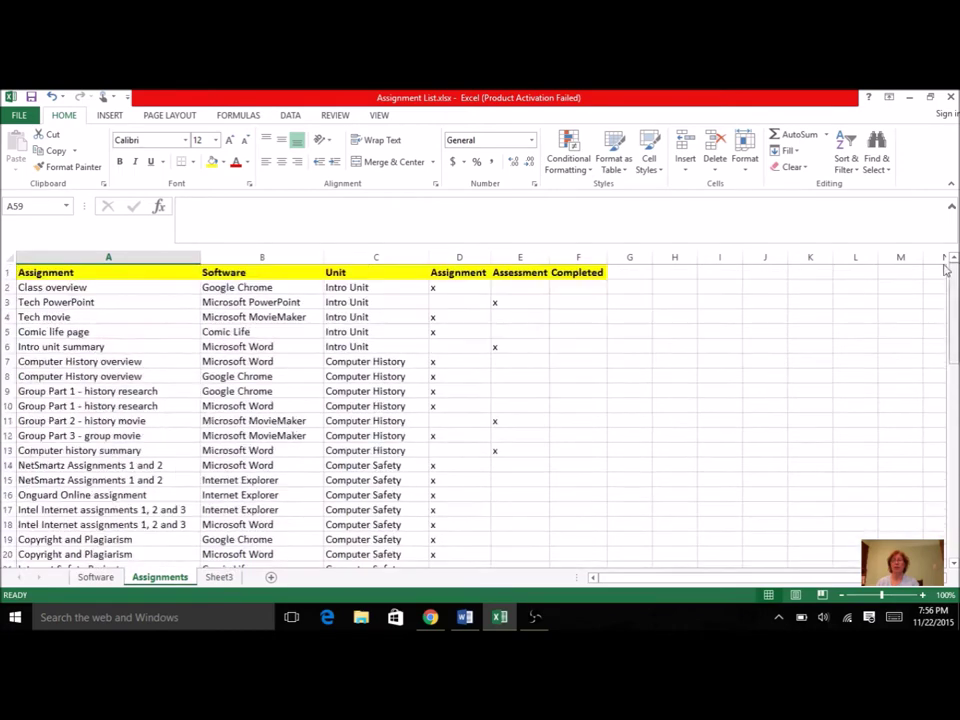
click(96, 578)
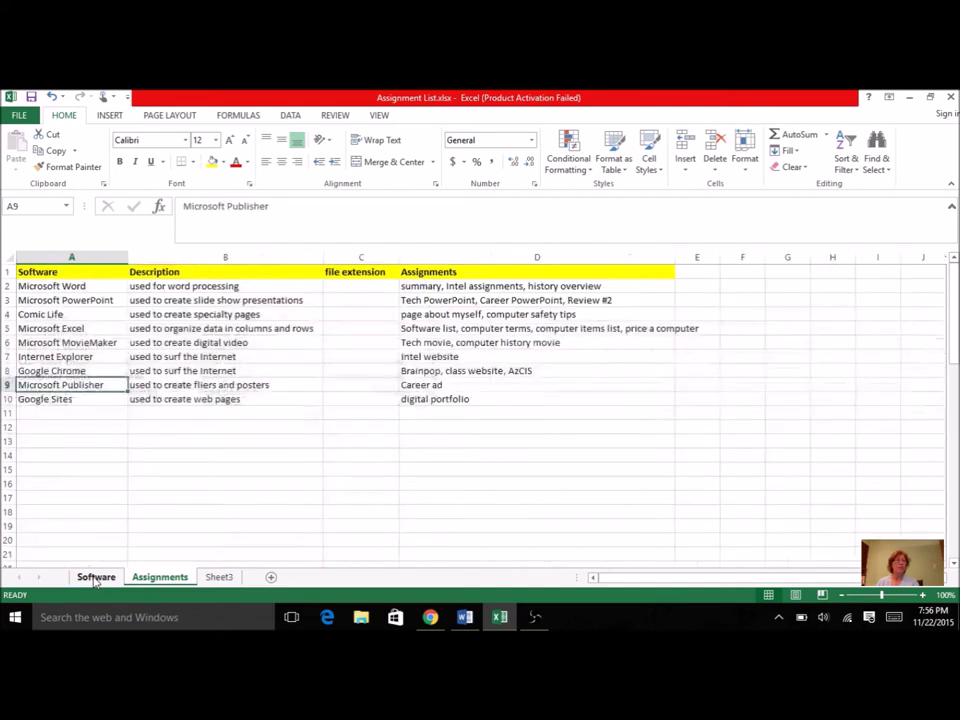
right_click(97, 578)
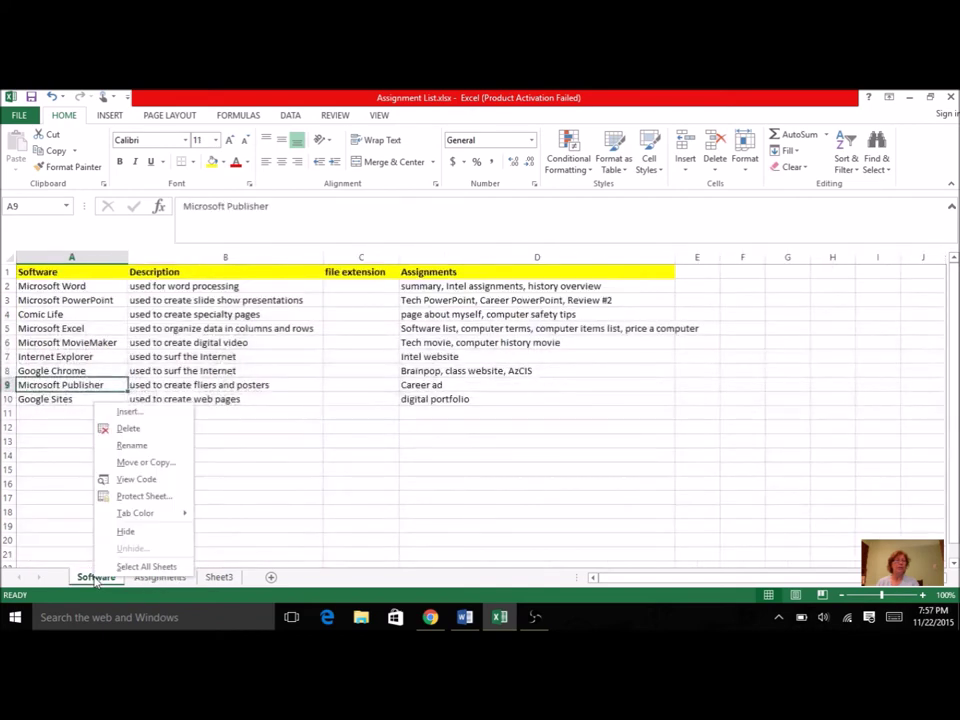
click(130, 446)
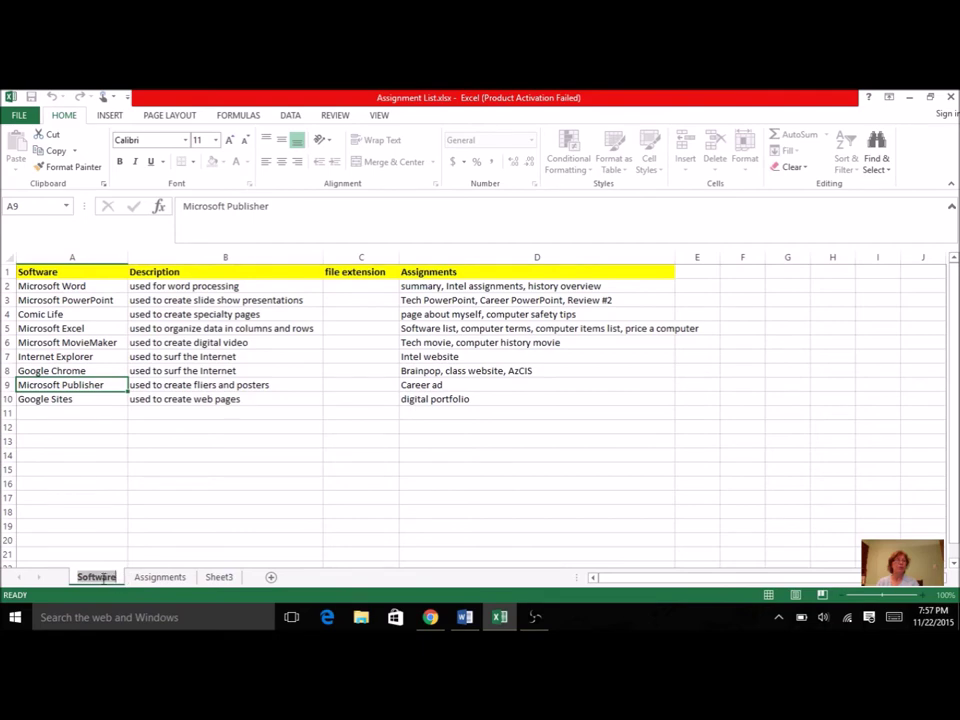
click(155, 579)
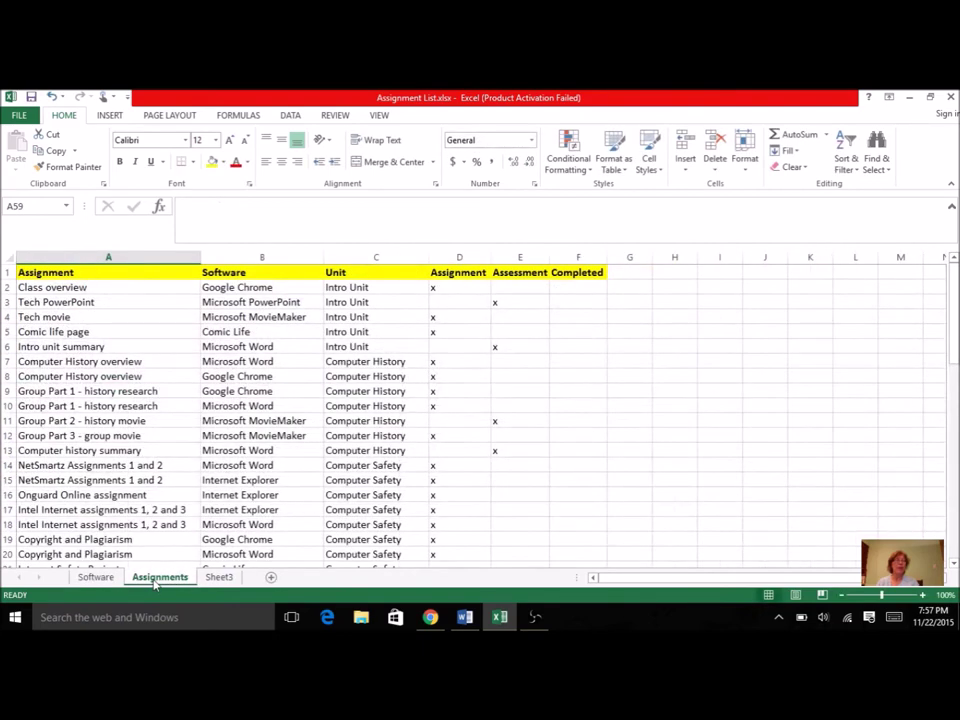
Review the Assignments headings: Assignment, Software, Unit, Assignment, Assessment and Completed.
right_click(155, 580)
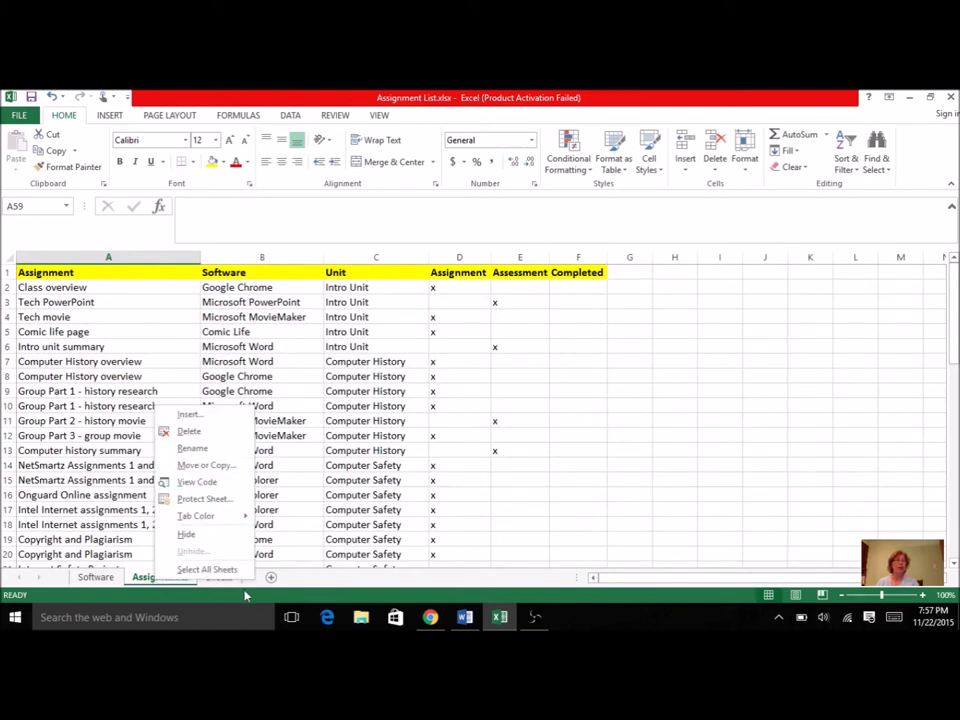
click(213, 590)
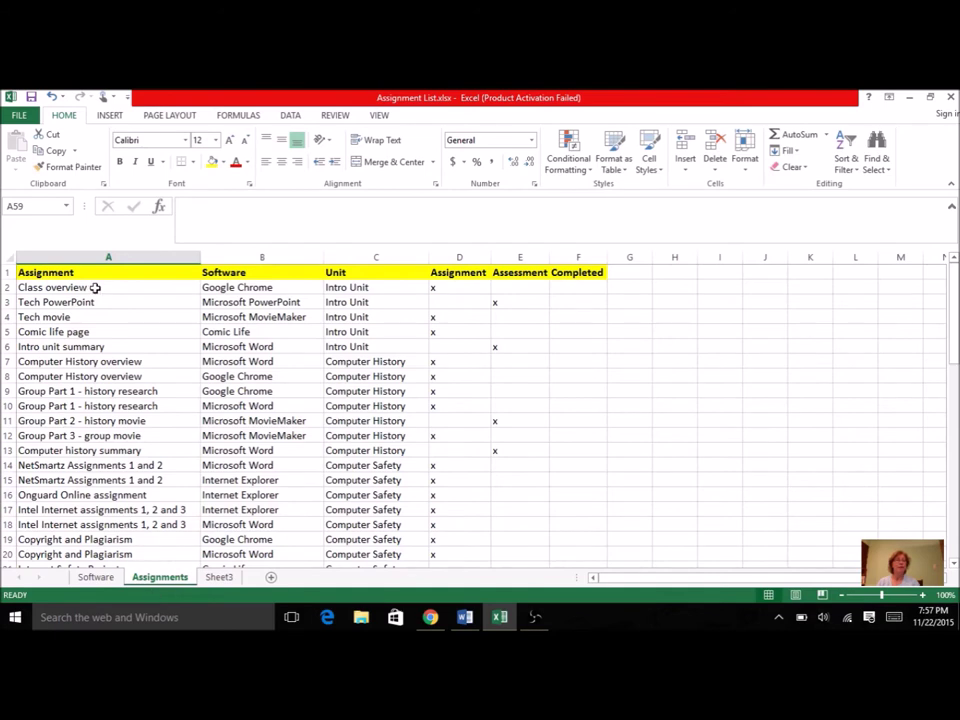
click(57, 273)
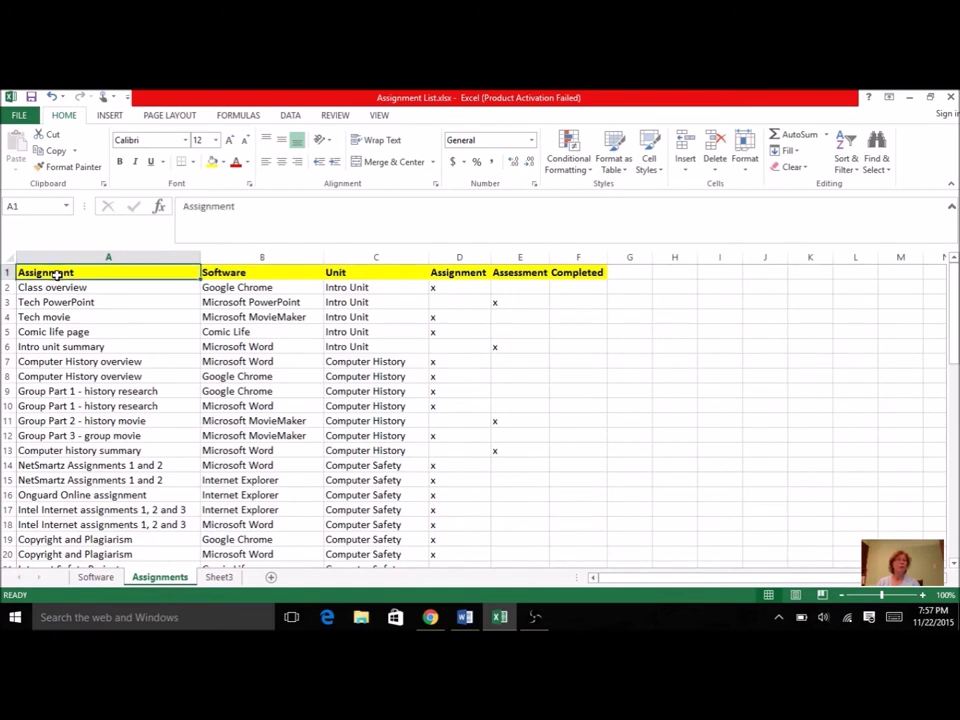
click(230, 273)
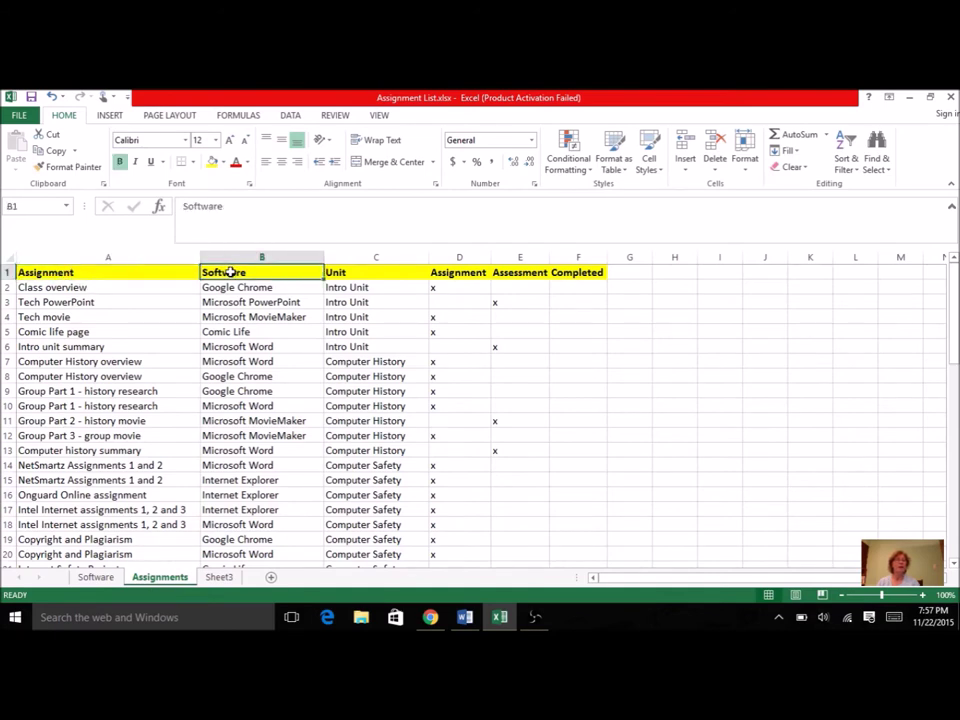
click(337, 272)
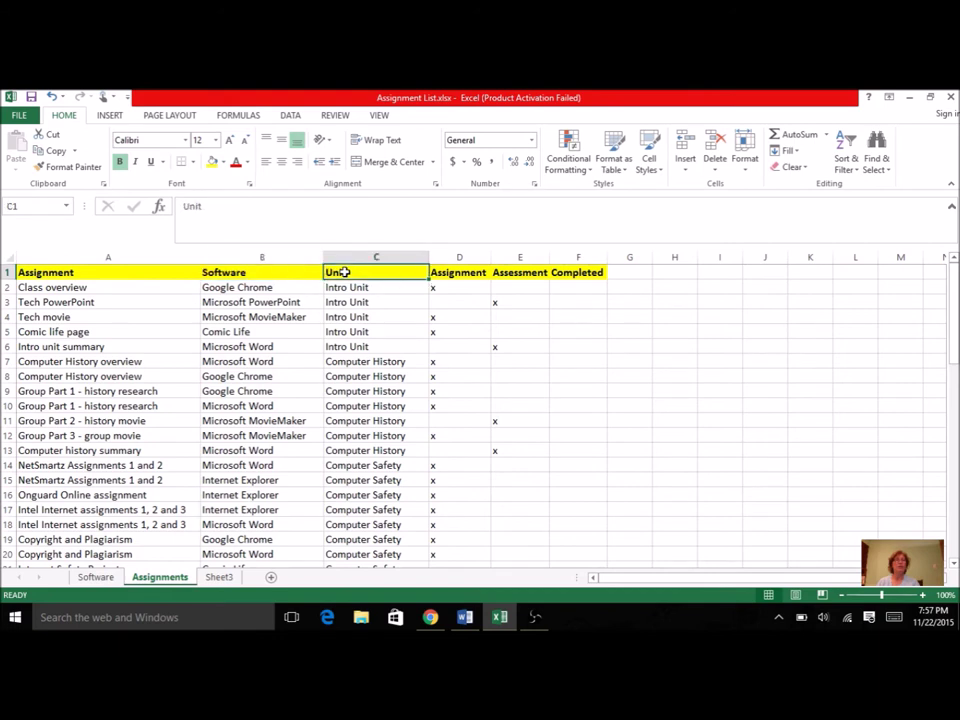
click(456, 273)
click(524, 274)
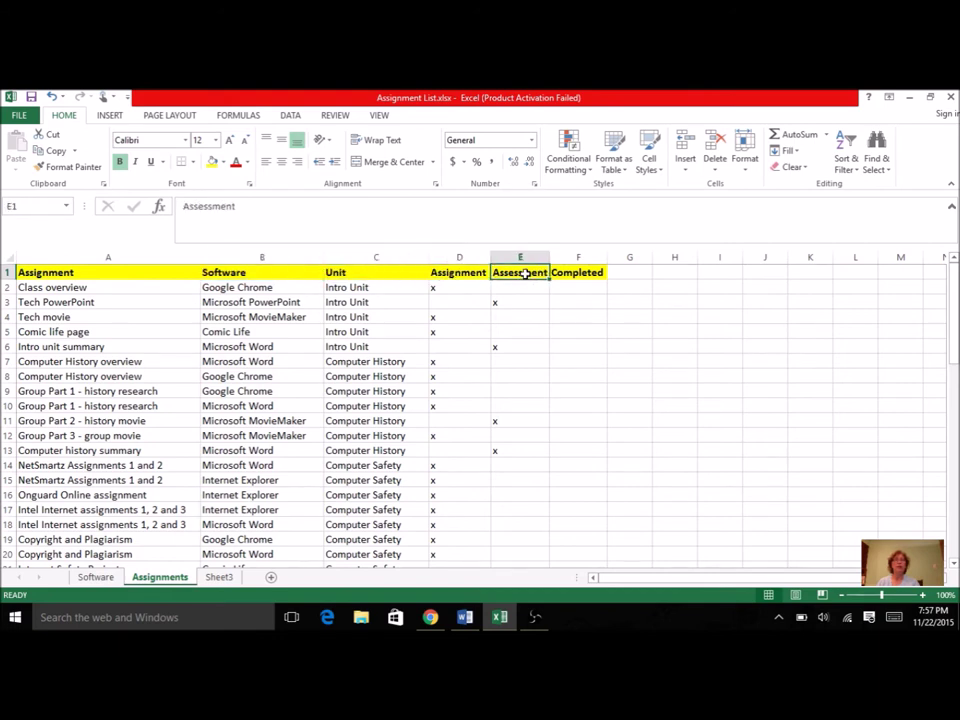
click(578, 274)
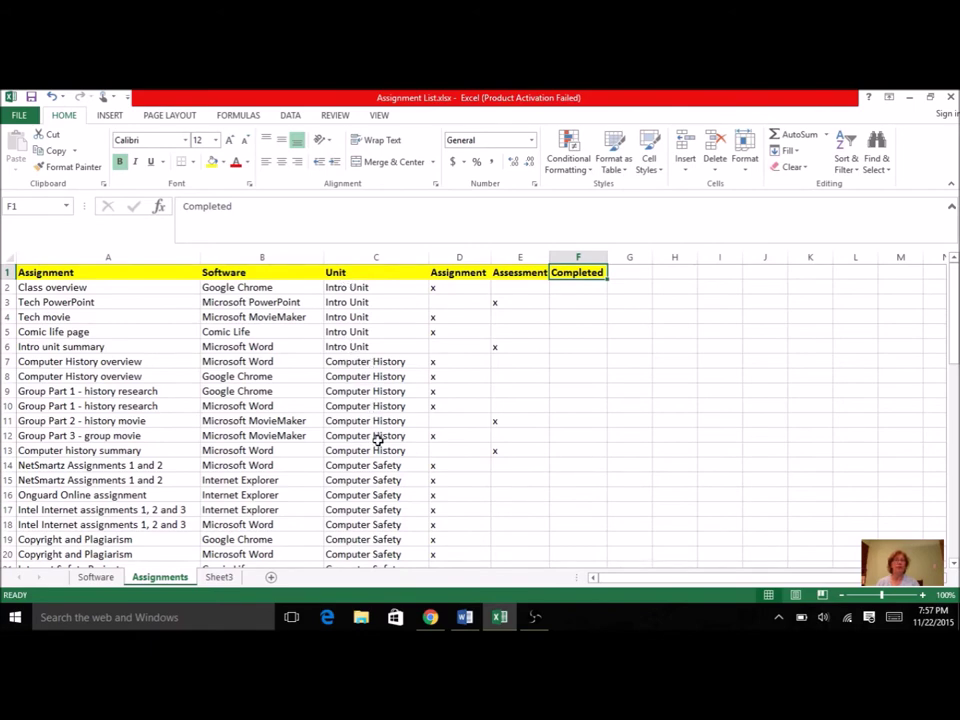
Scroll the assignment list, then bring the Google Sites class page to the front.
drag(954, 339, 955, 412)
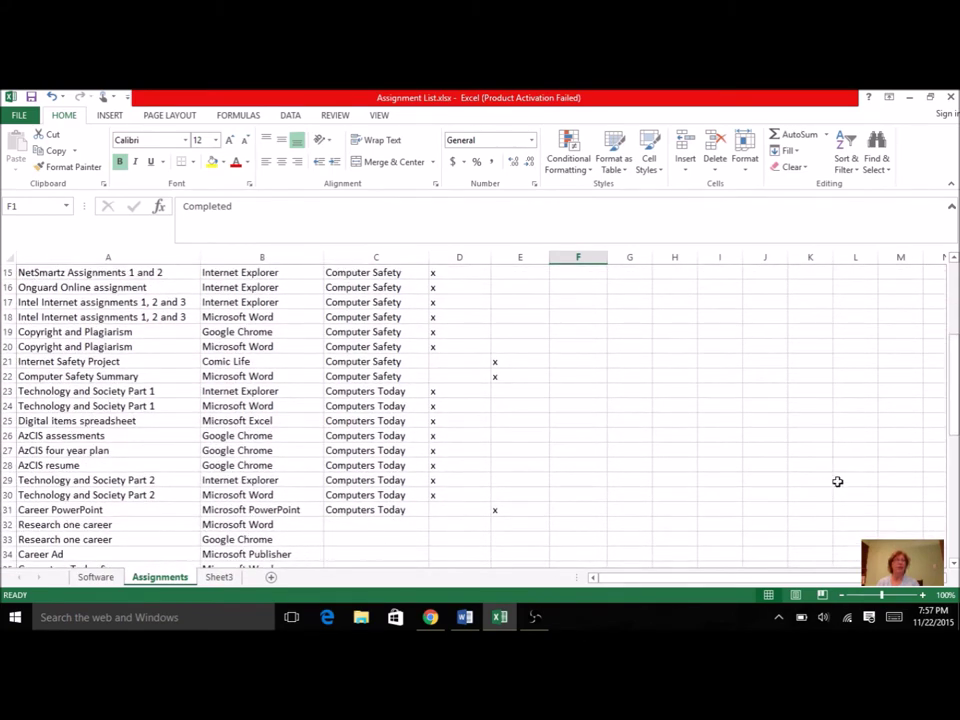
drag(955, 418, 955, 322)
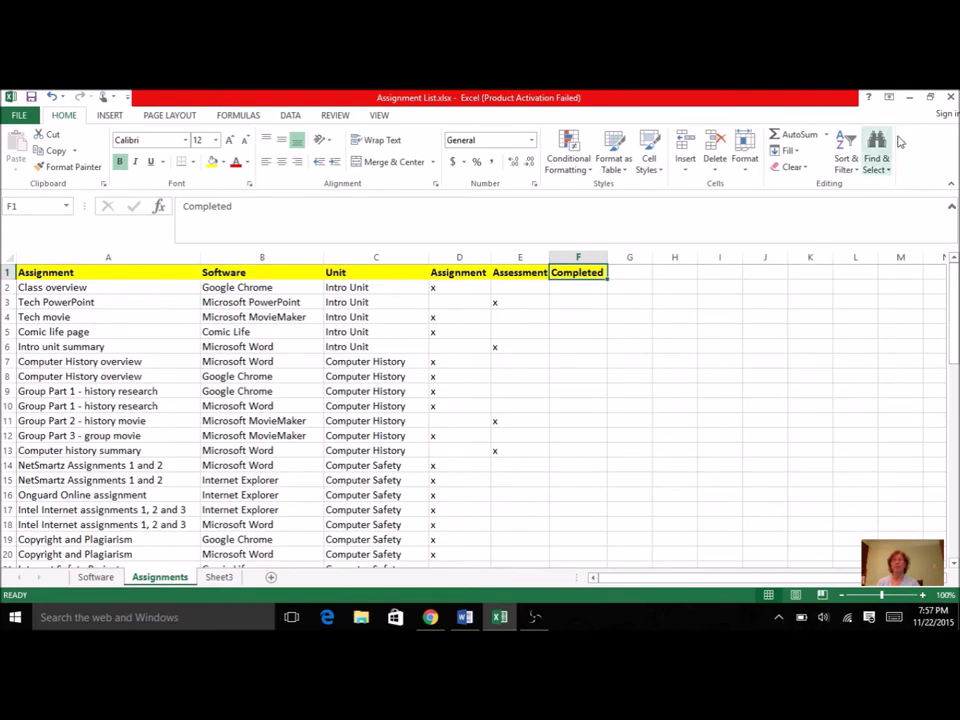
click(430, 619)
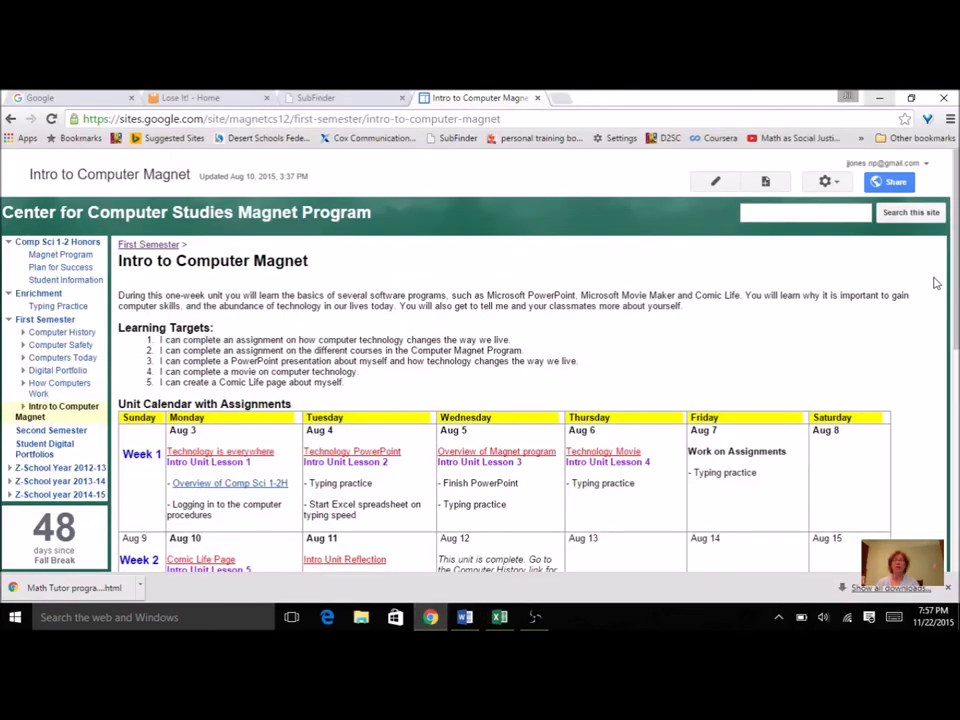
Look through the Computer History unit page and its calendar.
scroll(425, 342, down, 10)
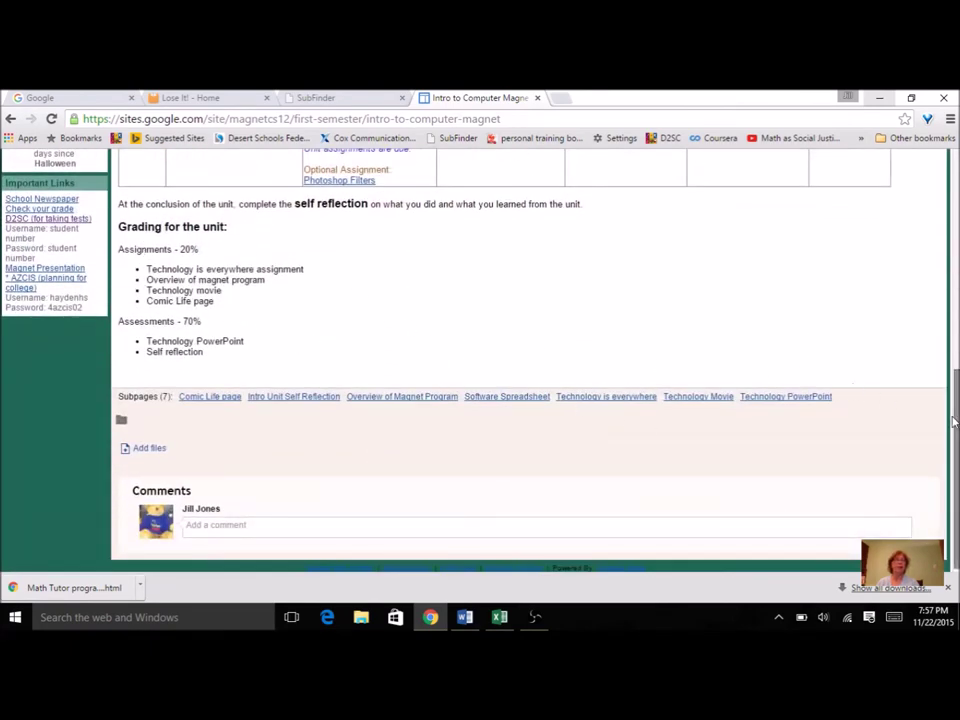
scroll(155, 268, up, 10)
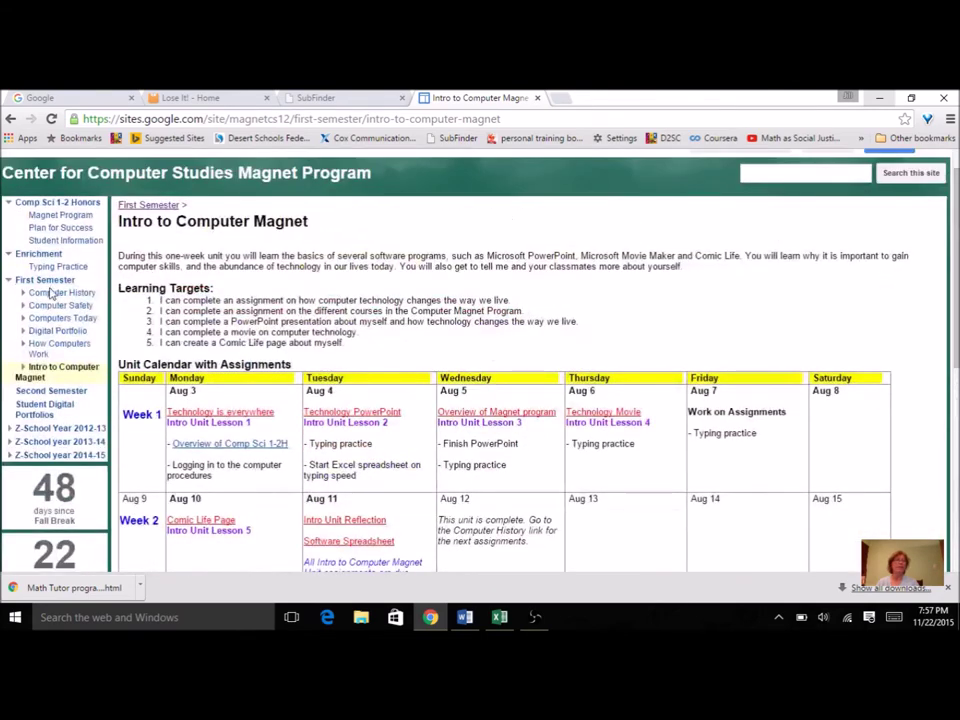
click(55, 293)
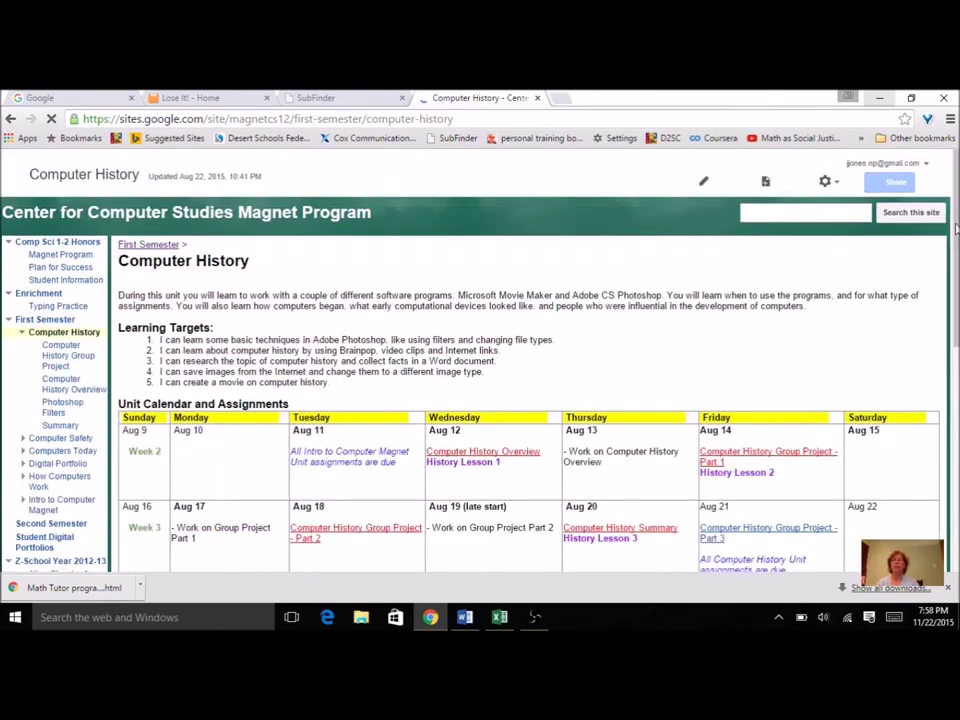
scroll(930, 320, down, 3)
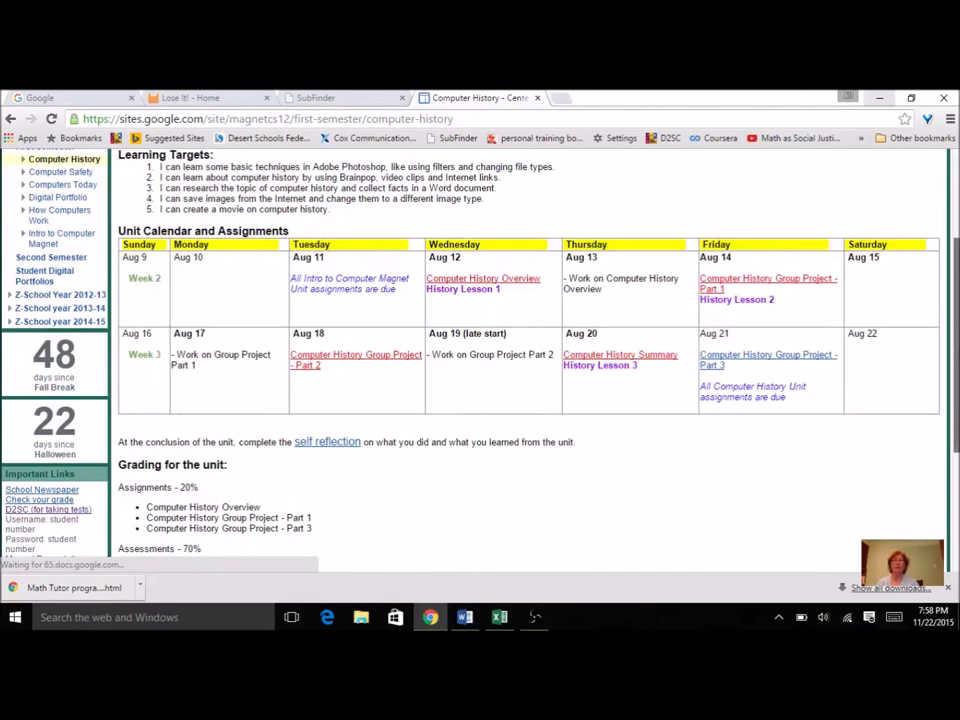
scroll(940, 390, down, 2)
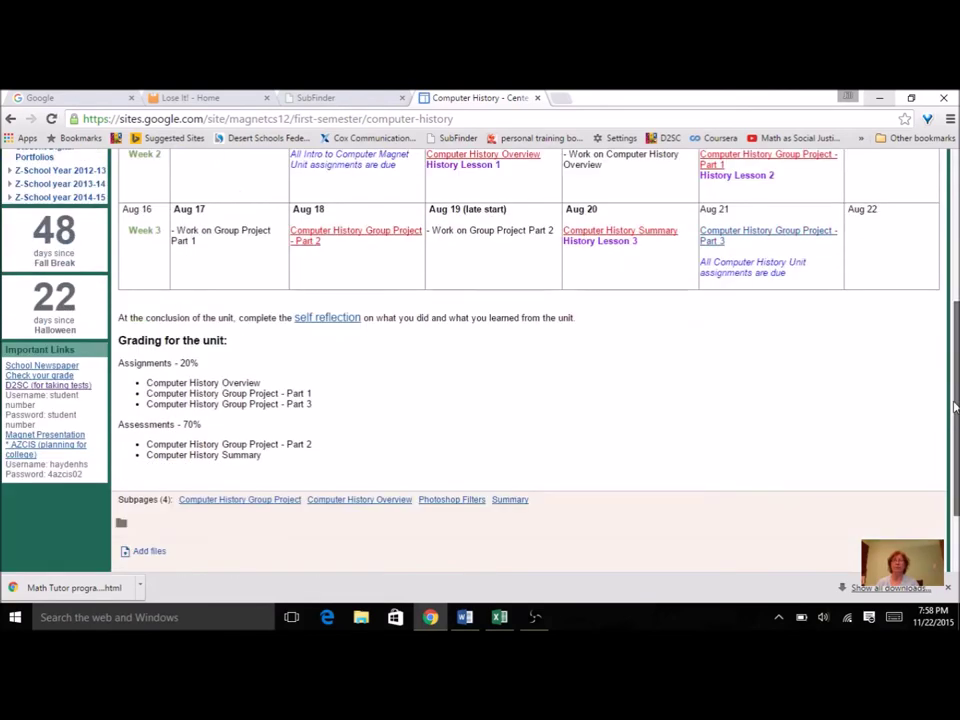
scroll(955, 318, up, 3)
scroll(955, 318, up, 3)
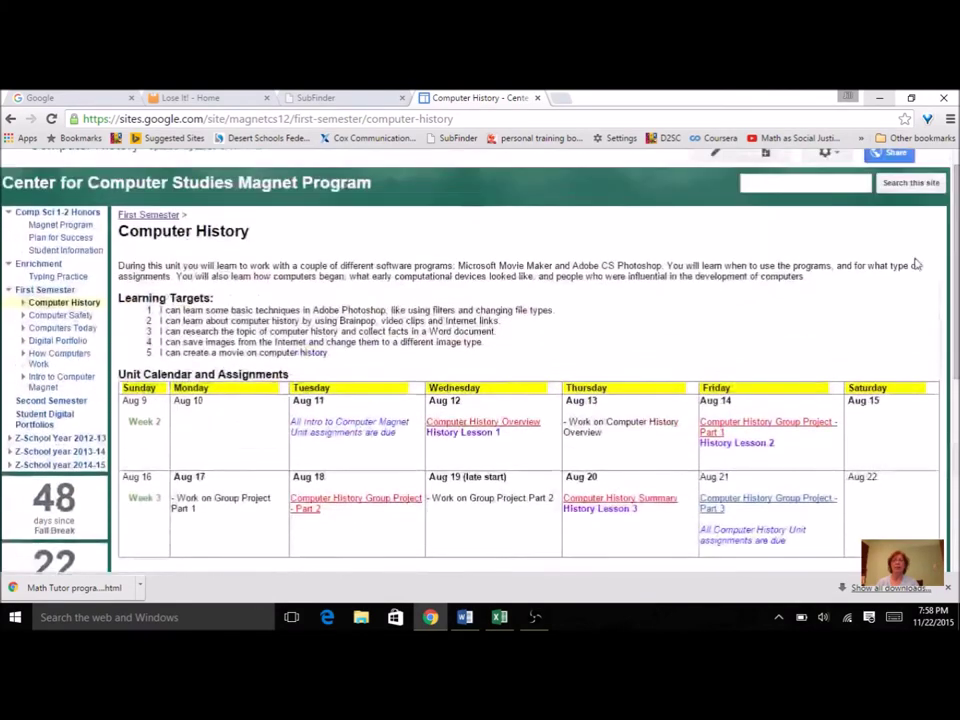
Review the Computer Safety unit calendar, then go to the Computers Today page.
click(88, 317)
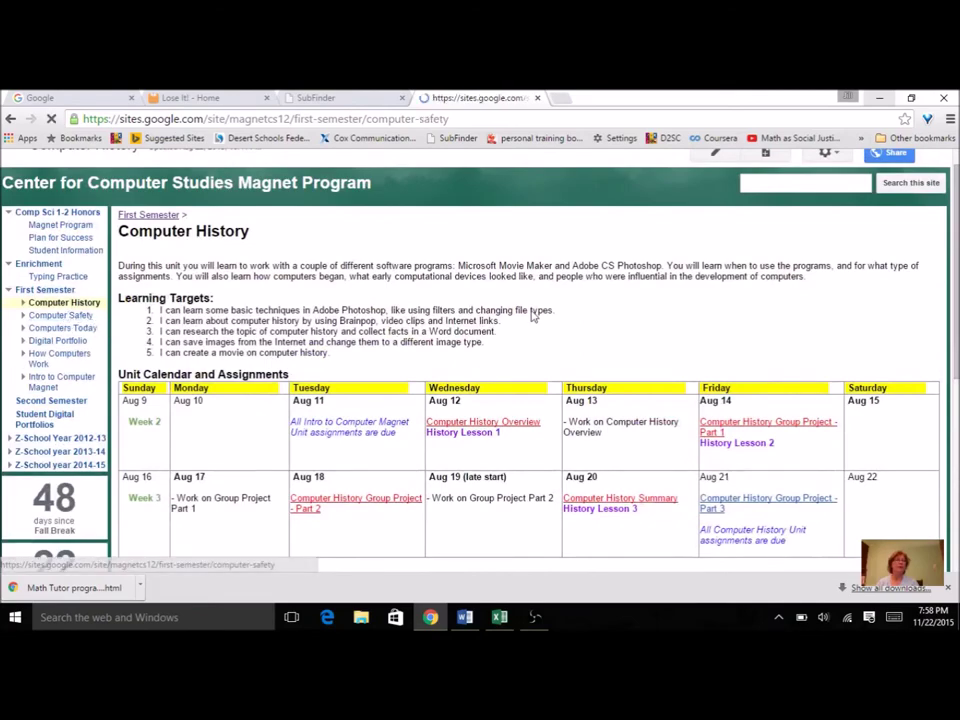
drag(955, 233, 935, 385)
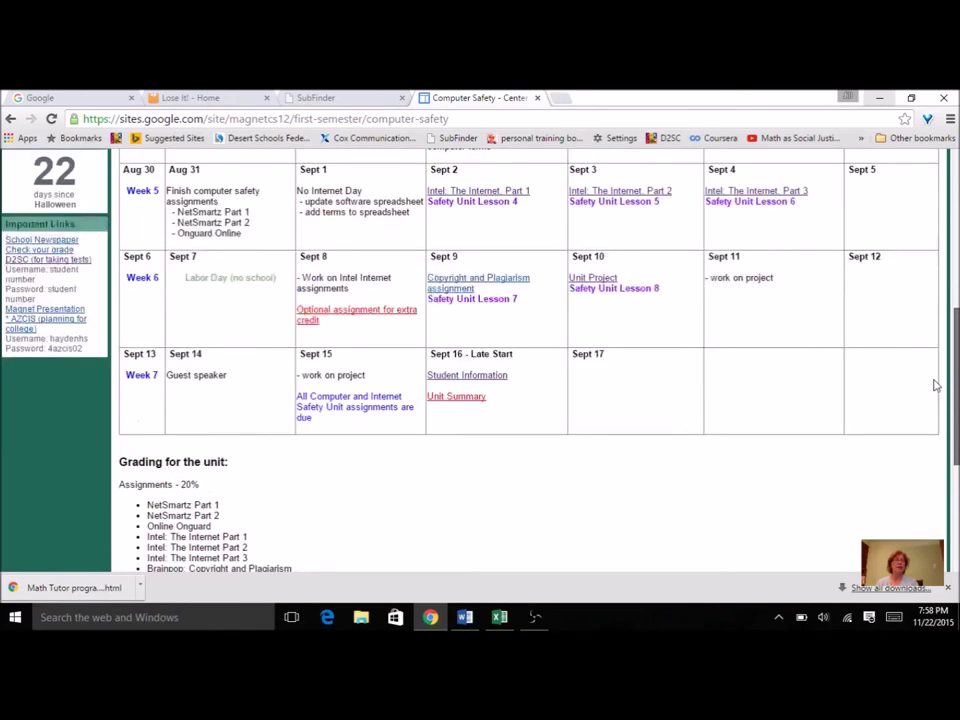
drag(935, 385, 402, 279)
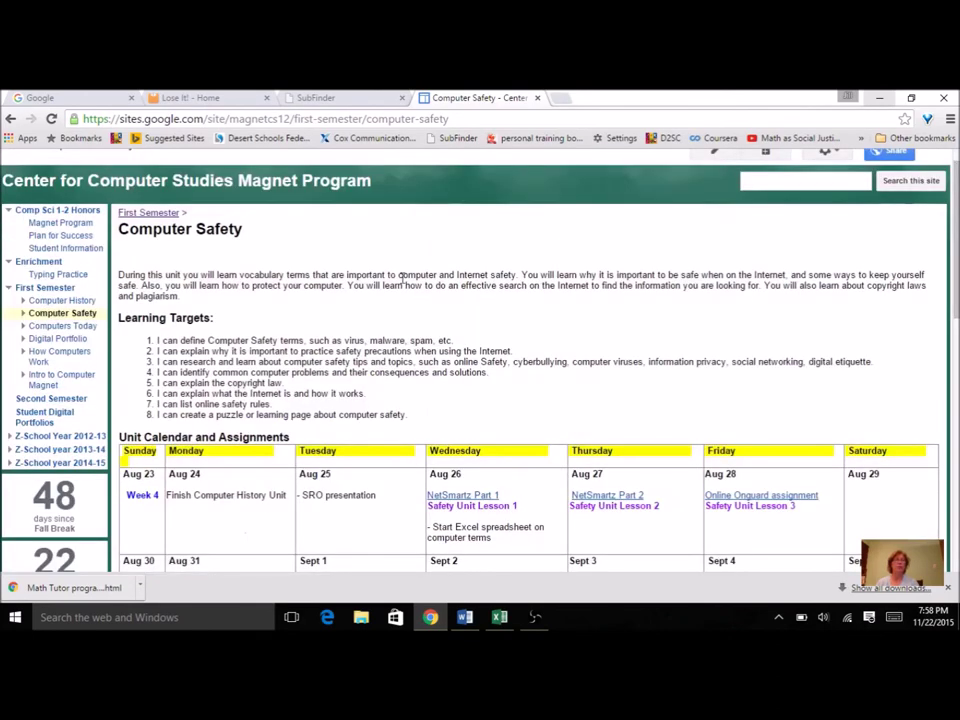
click(60, 325)
Review the Computers Today and How Computers Work unit pages.
drag(953, 240, 938, 444)
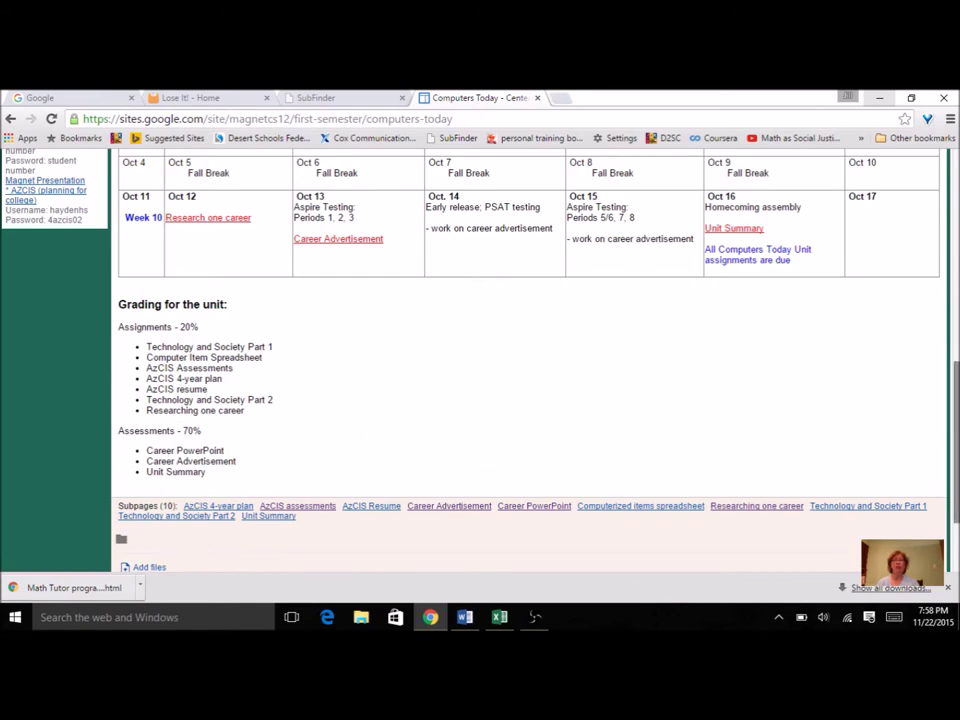
drag(955, 427, 955, 269)
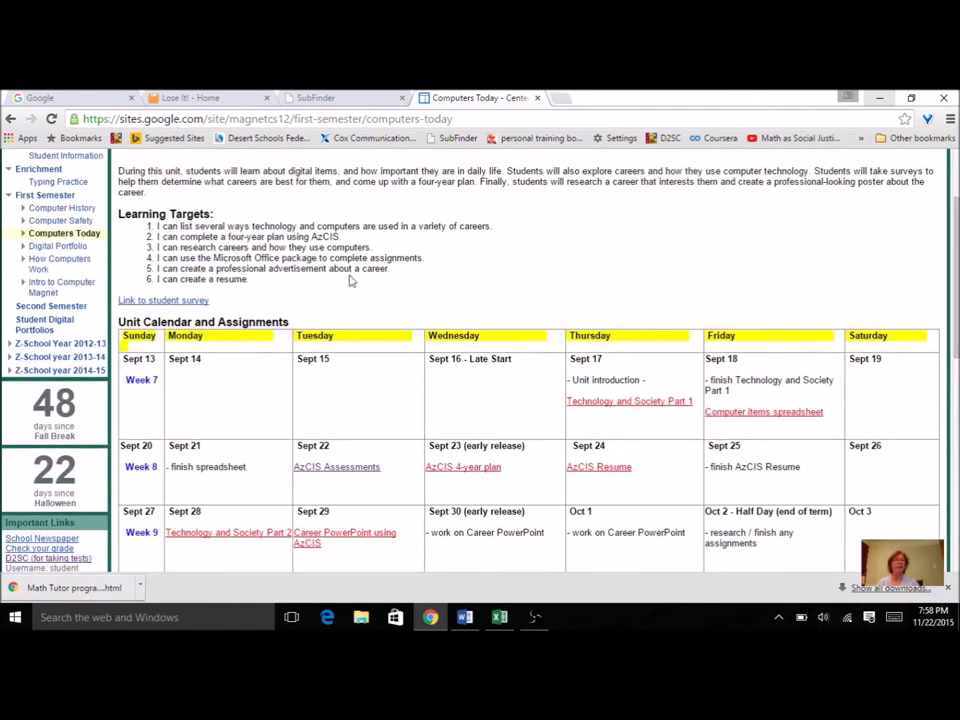
click(75, 264)
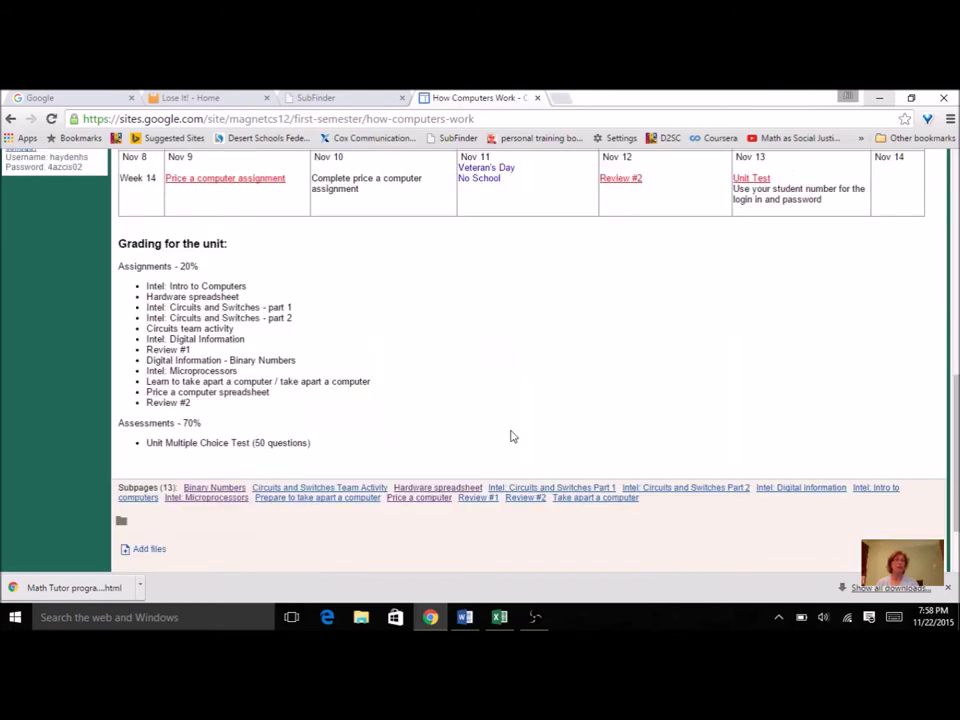
scroll(808, 443, up, 5)
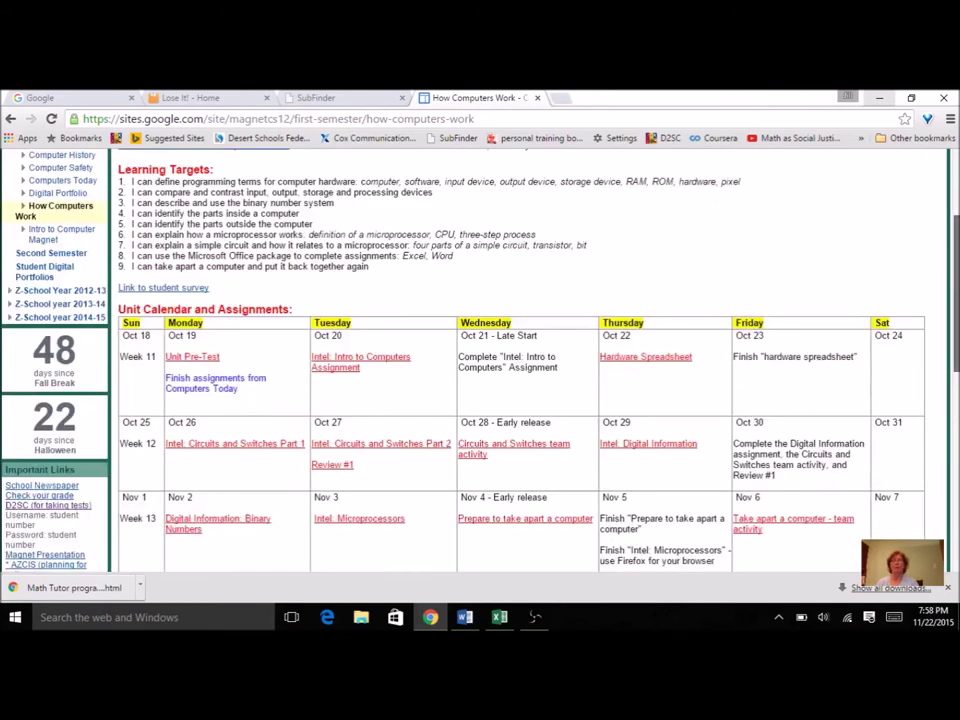
scroll(60, 360, up, 3)
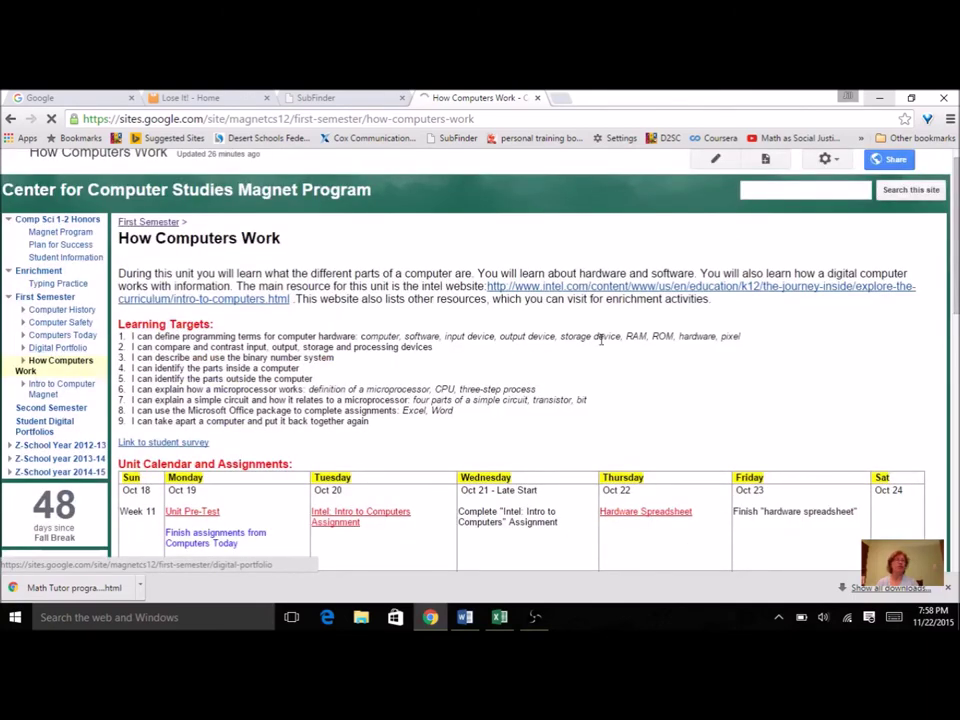
Look over the Digital Portfolio unit page, then return to the Assignment List workbook.
click(60, 370)
scroll(212, 424, down, 1)
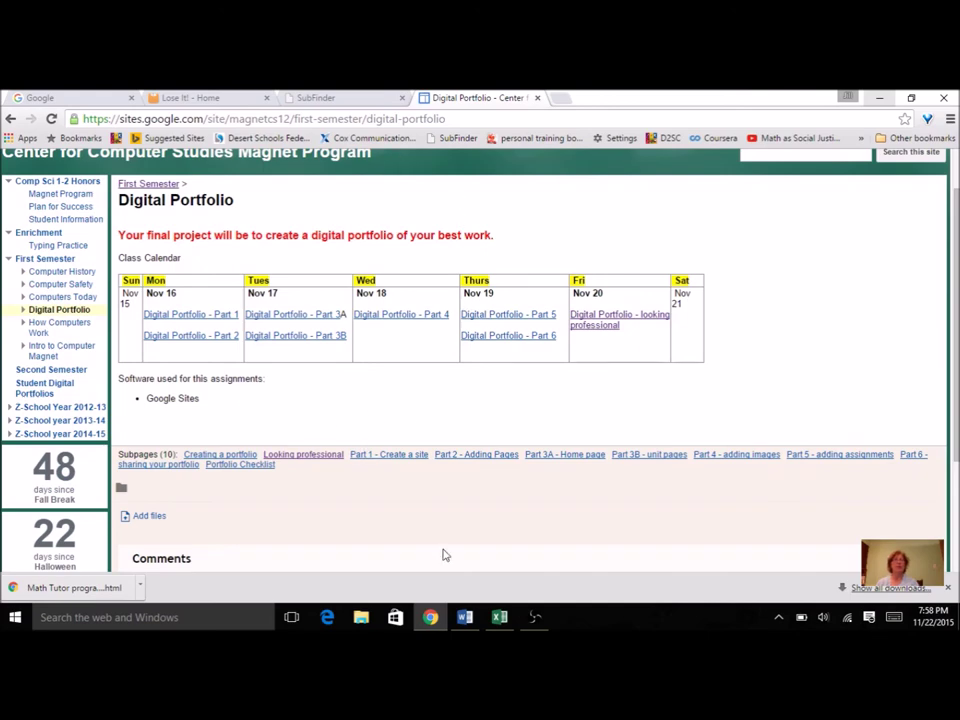
key(alt+Tab)
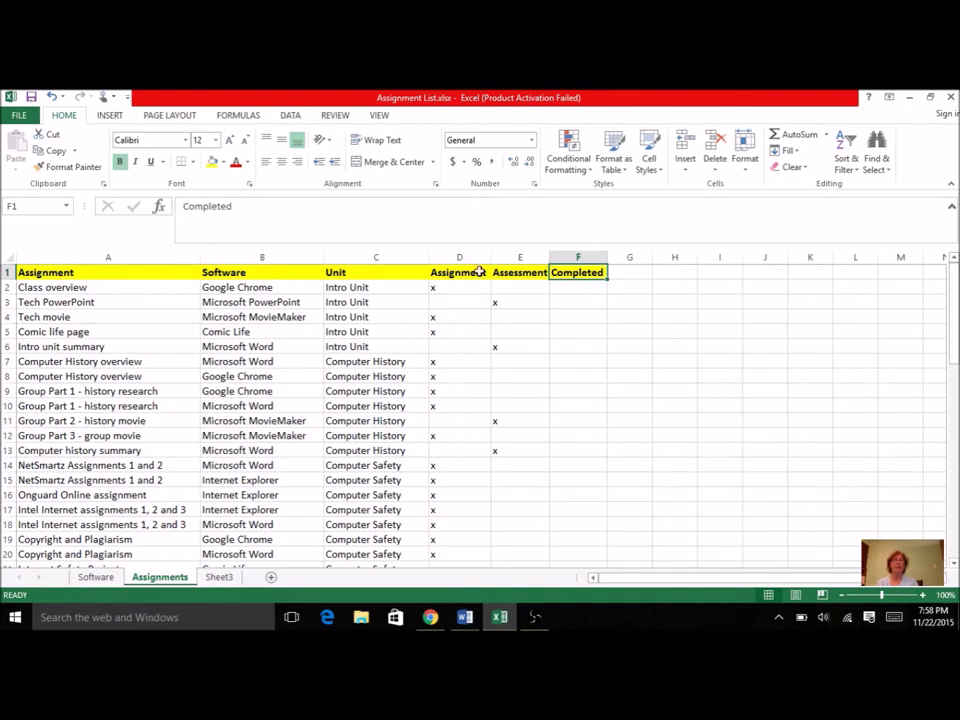
click(585, 289)
click(587, 320)
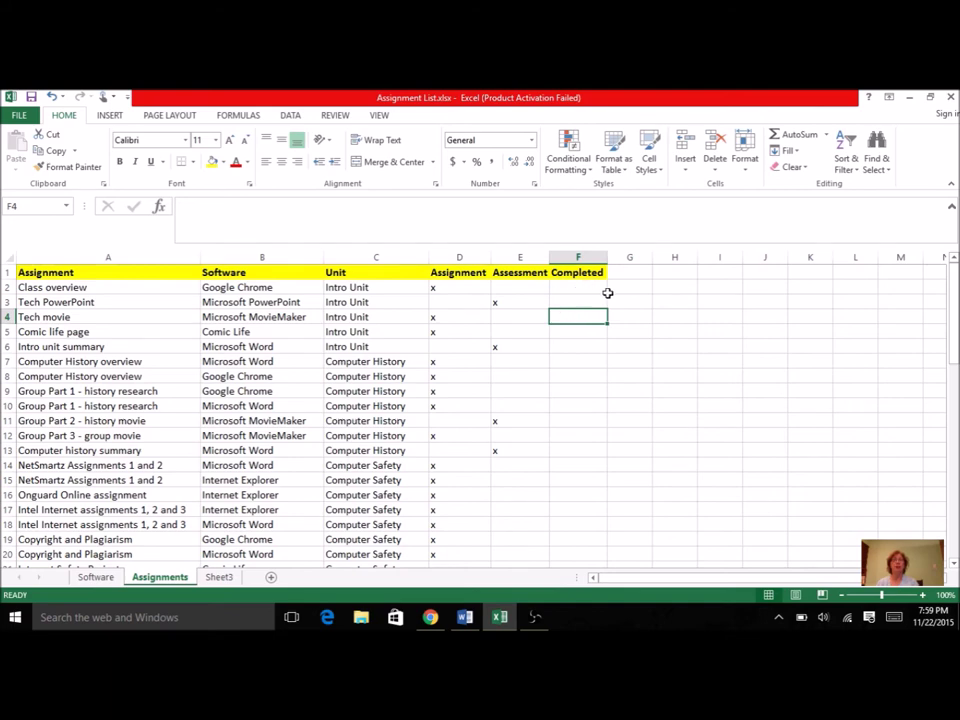
drag(955, 318, 945, 438)
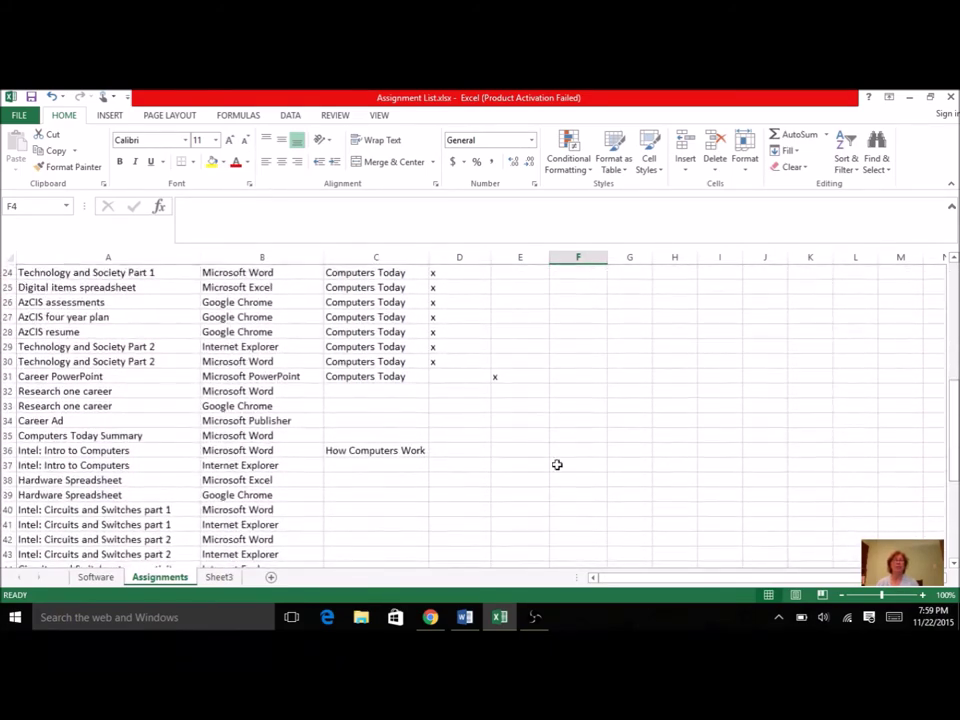
click(365, 378)
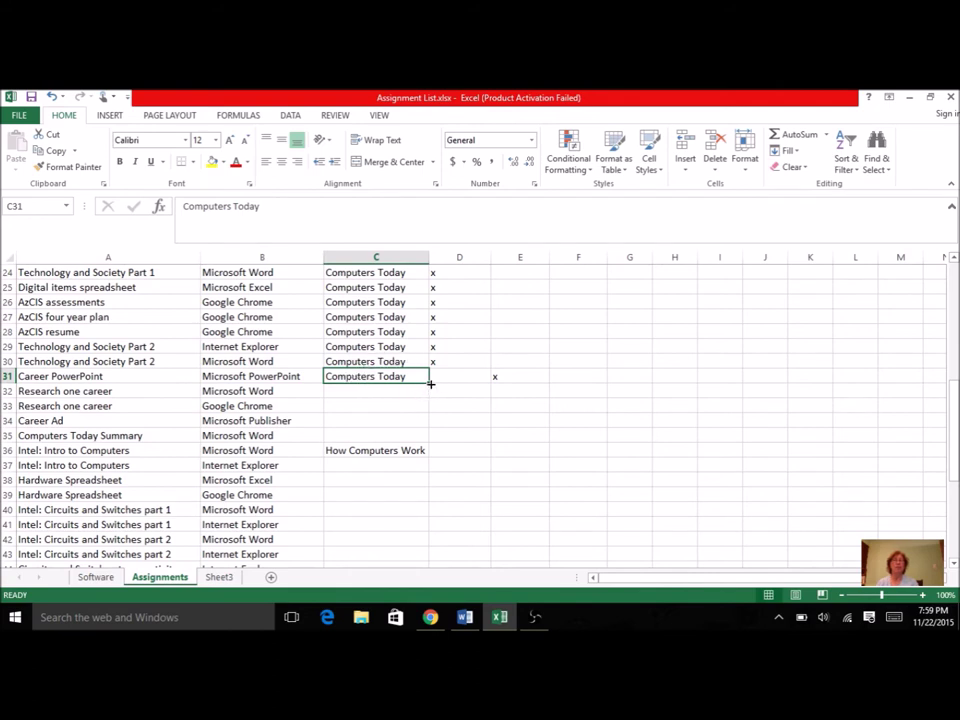
Fill the Unit column: Computers Today to row 35, How Computers Work to row 57, Digital Portfolio in C58.
drag(429, 381, 430, 446)
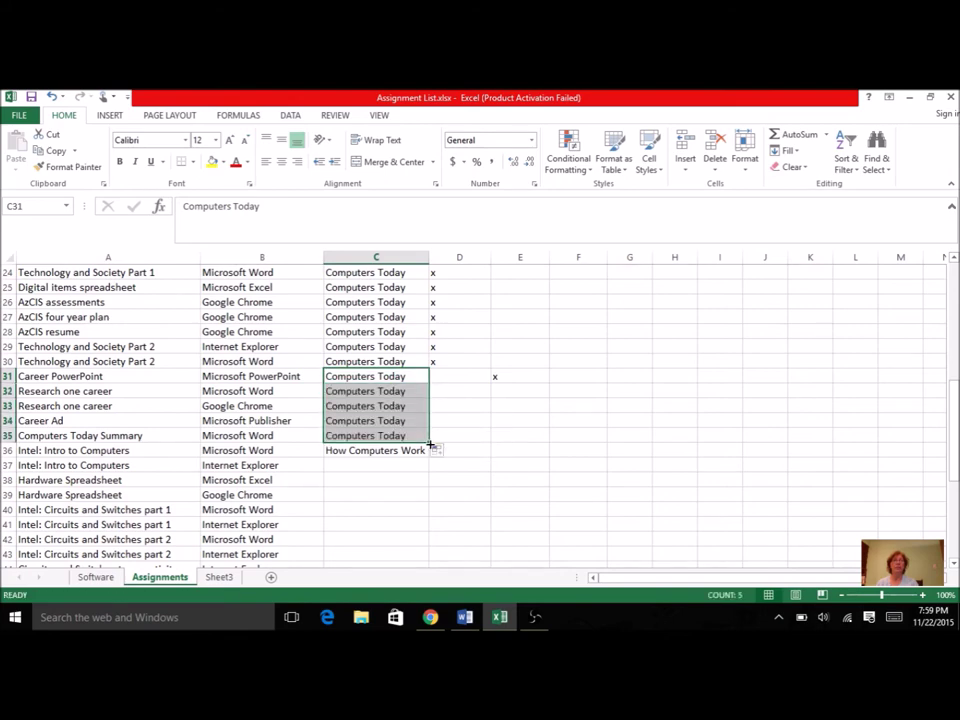
drag(955, 405, 955, 444)
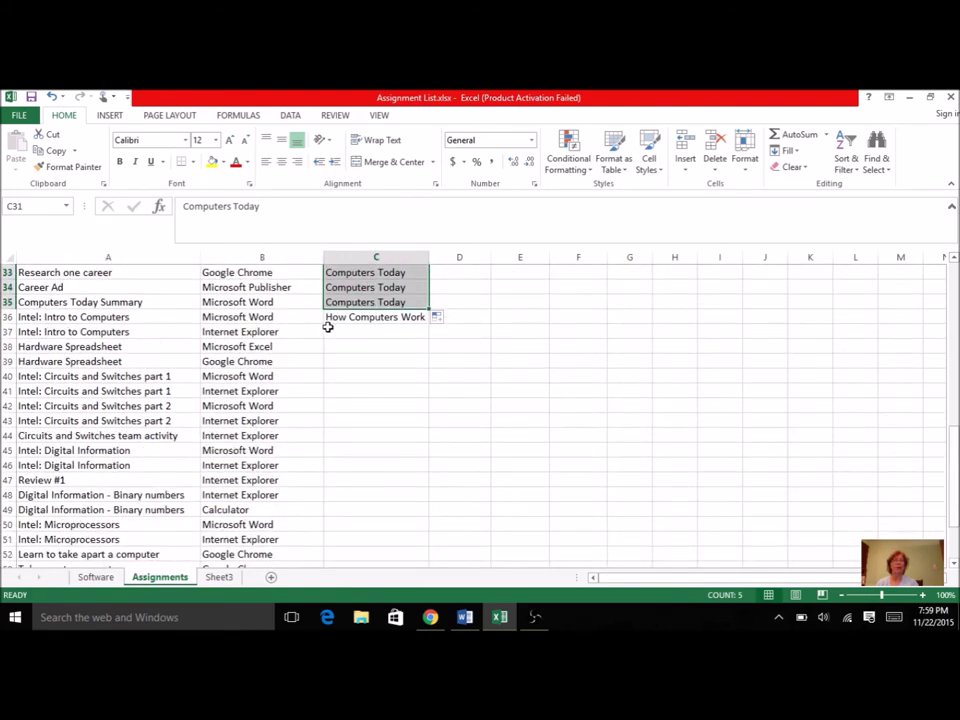
click(380, 319)
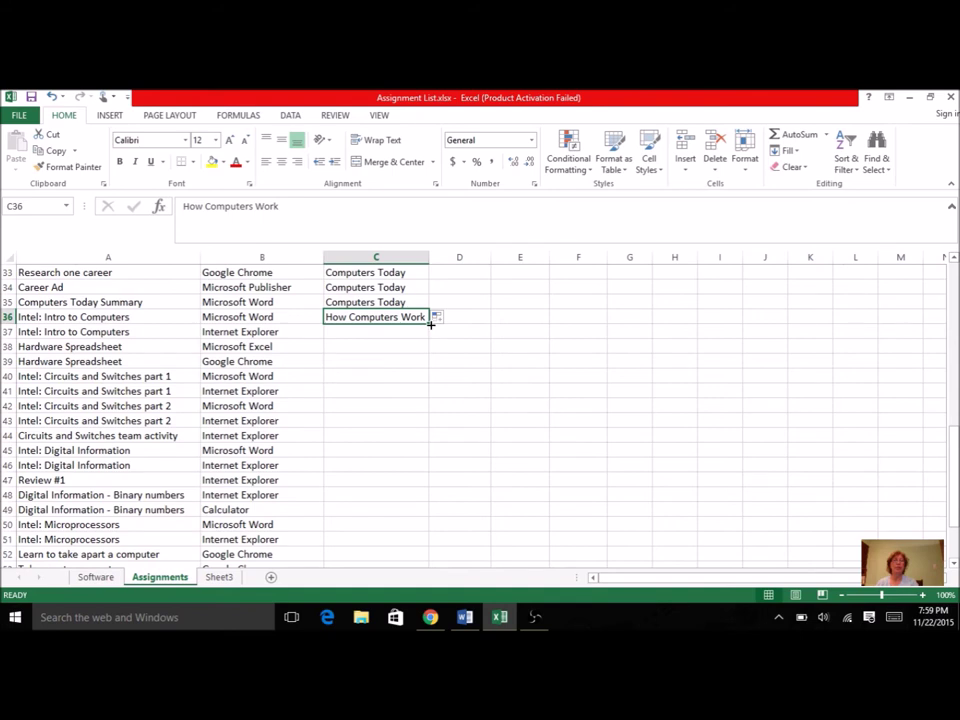
drag(429, 322, 424, 556)
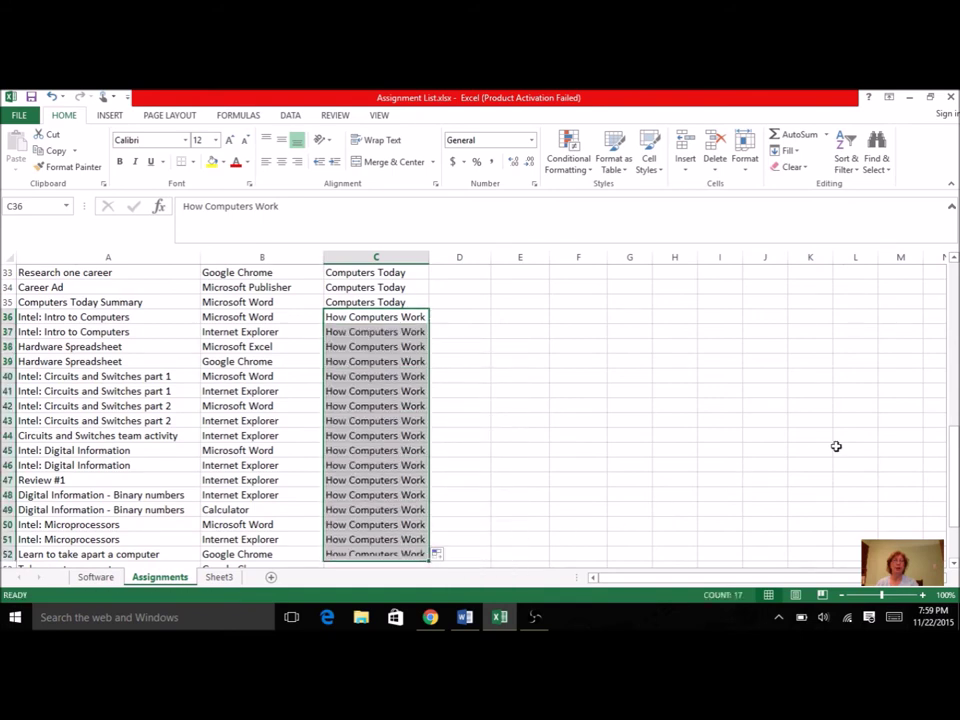
drag(953, 421, 953, 431)
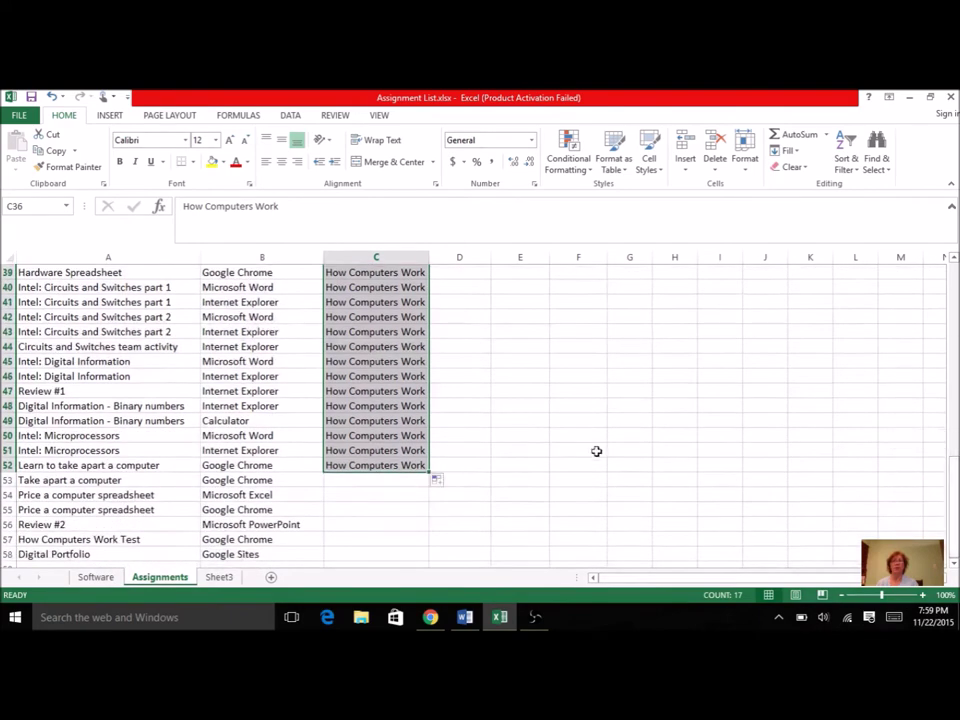
drag(430, 471, 420, 545)
click(389, 556)
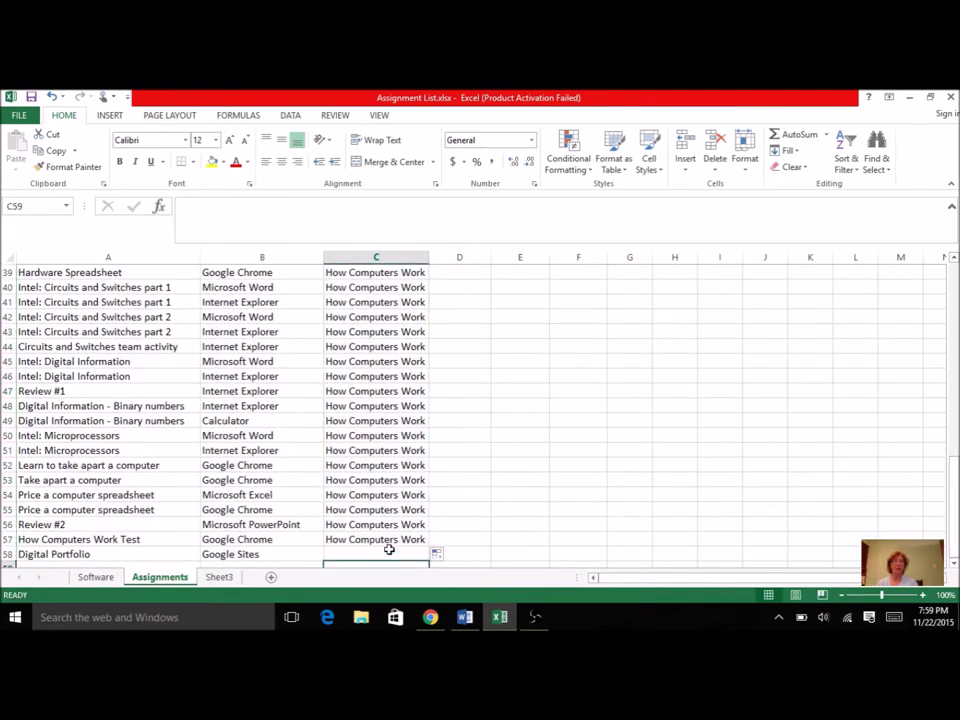
text(Digital Portfolio)
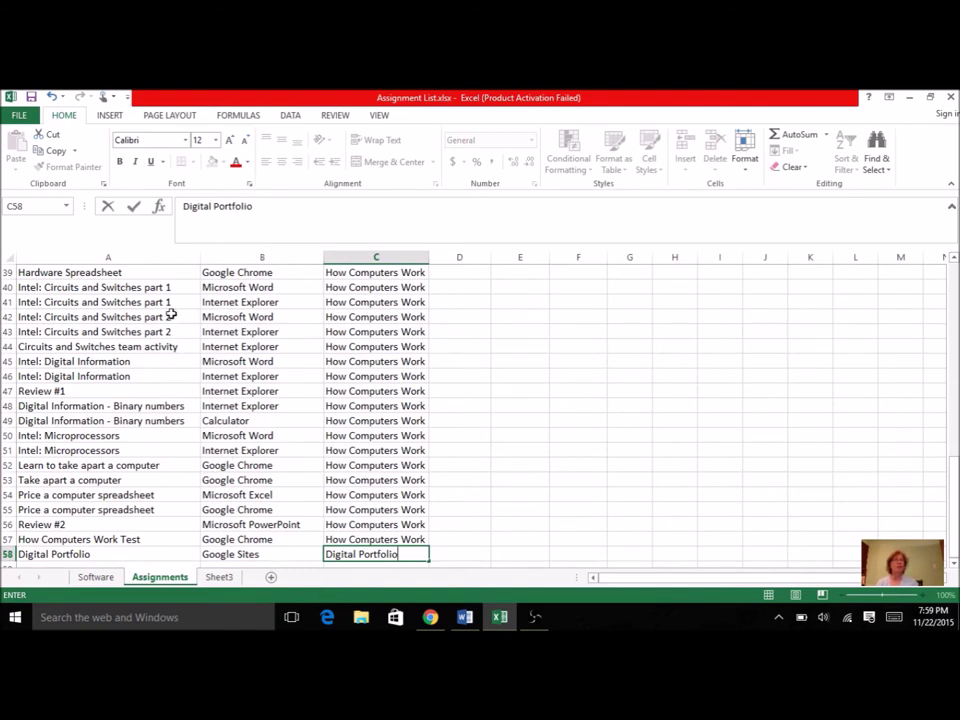
Check entries like Internet Explorer, Calculator and PowerPoint for Review #2 in the list.
click(88, 289)
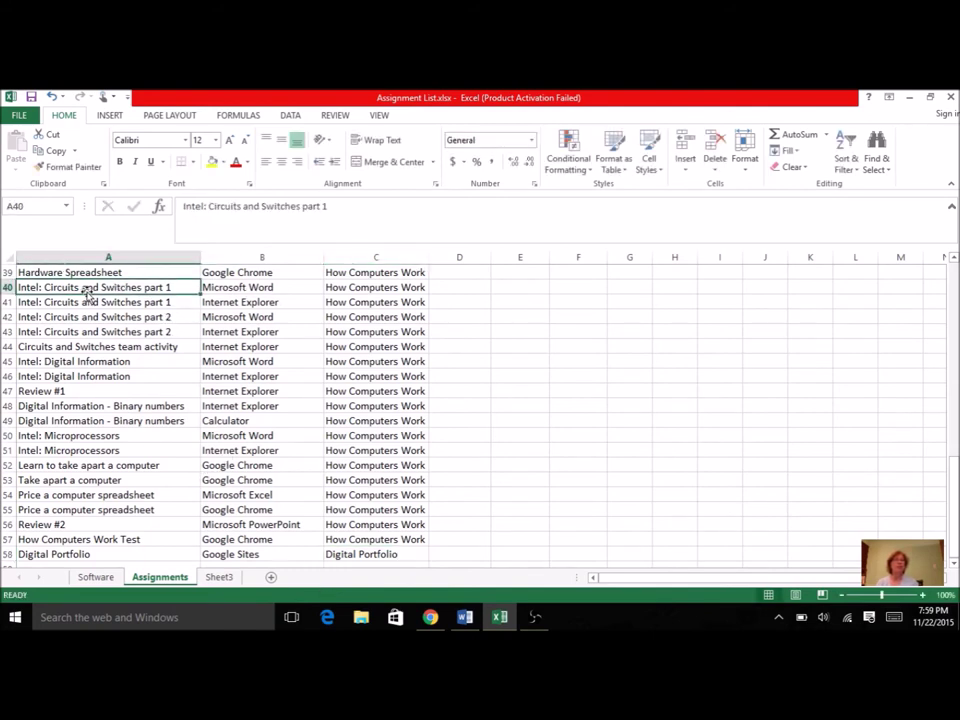
click(228, 287)
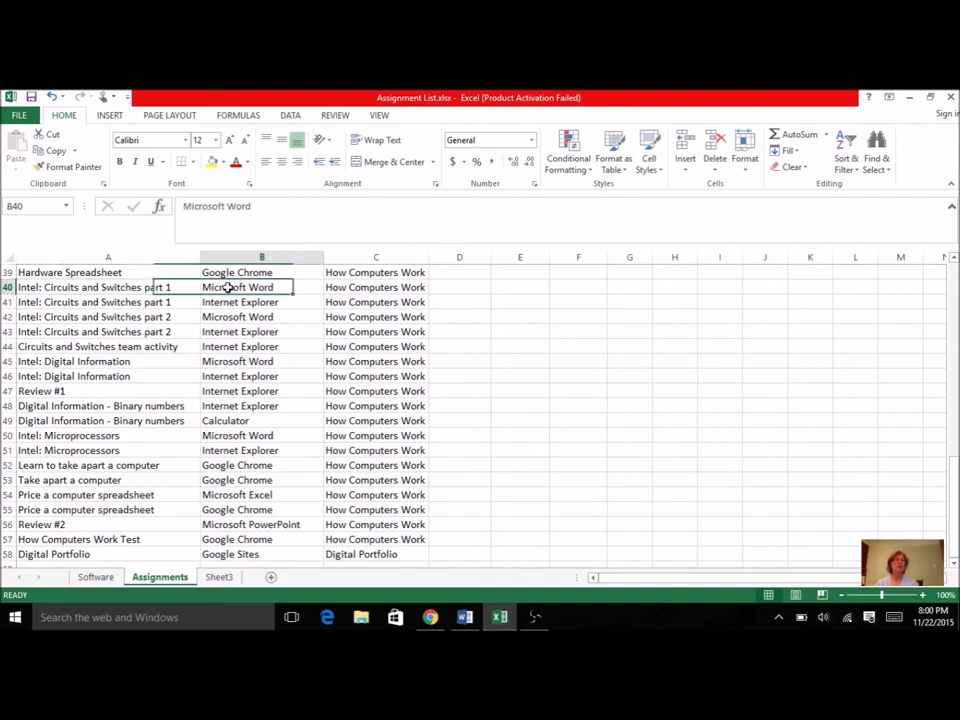
click(230, 302)
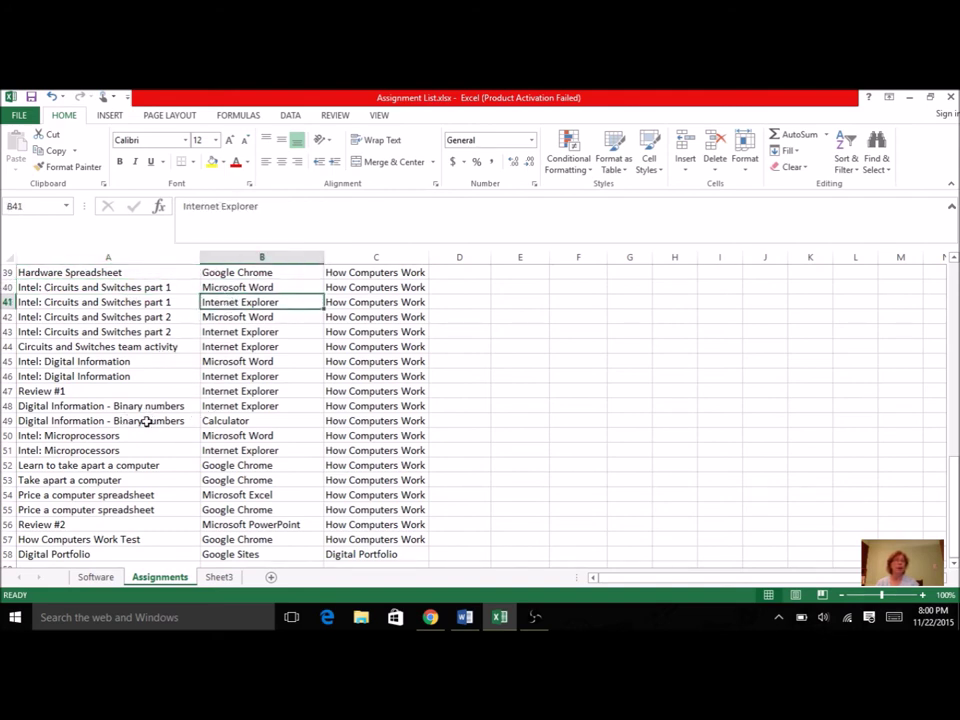
click(232, 421)
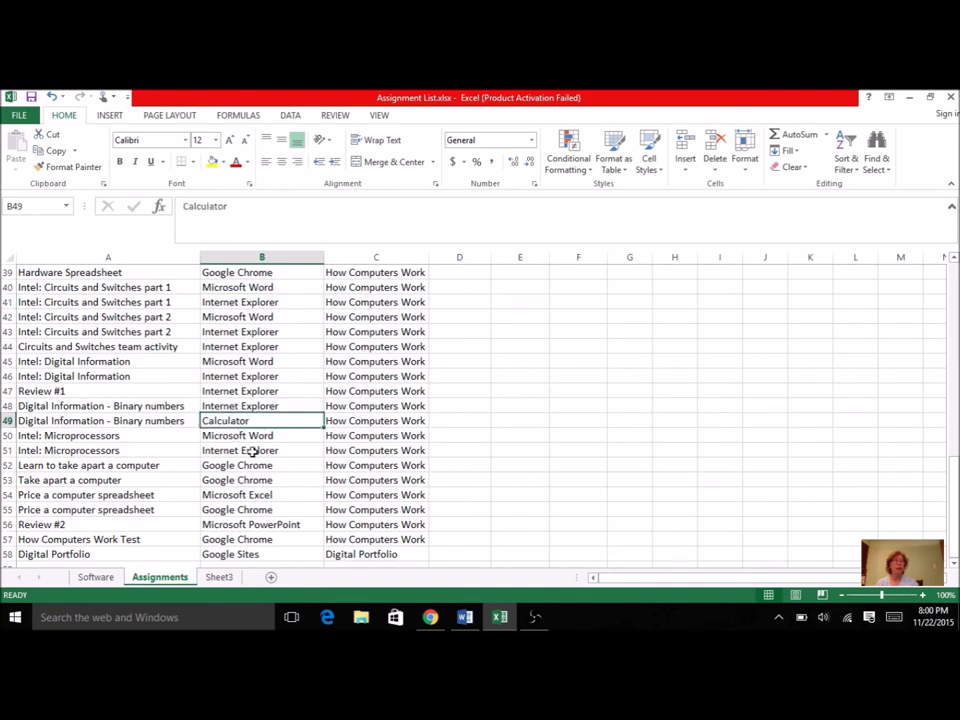
click(62, 524)
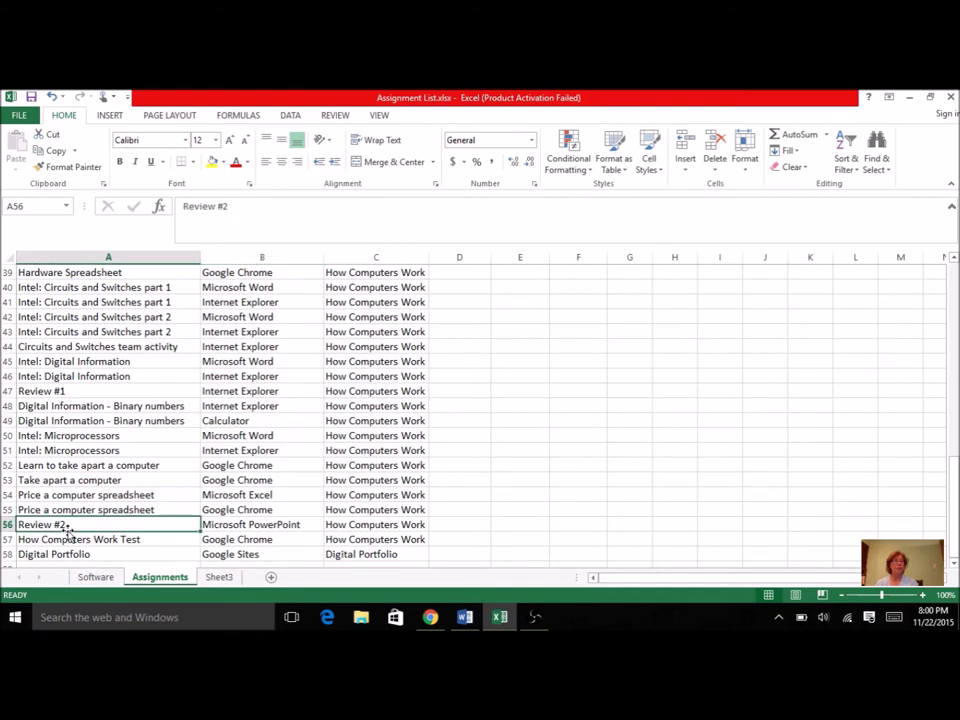
click(225, 524)
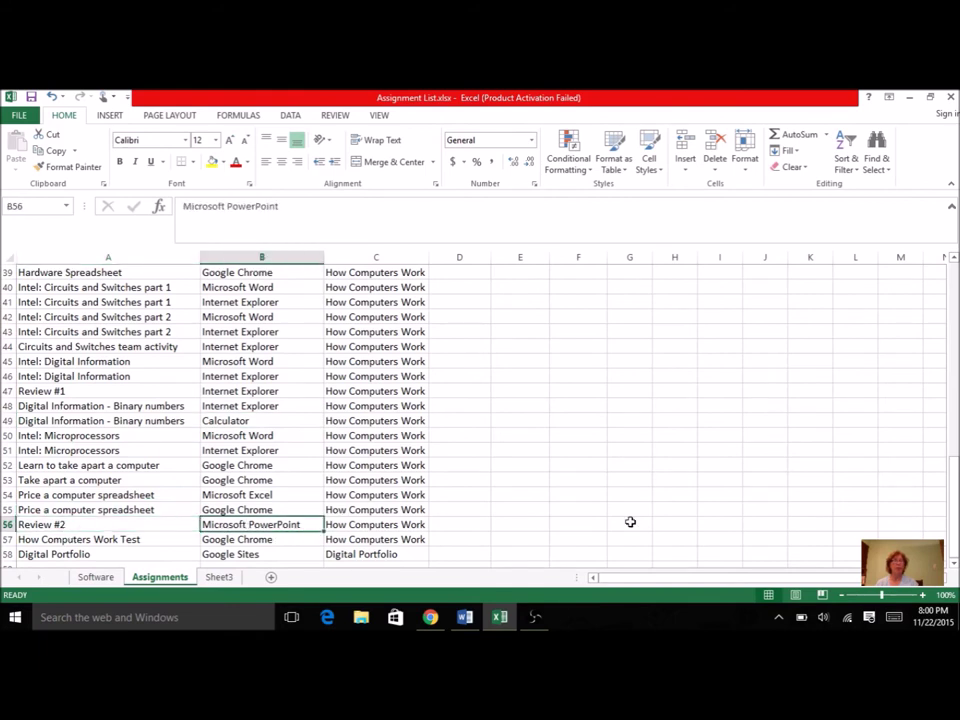
Scroll back to the top of the list and switch to the Software sheet.
drag(953, 528, 957, 500)
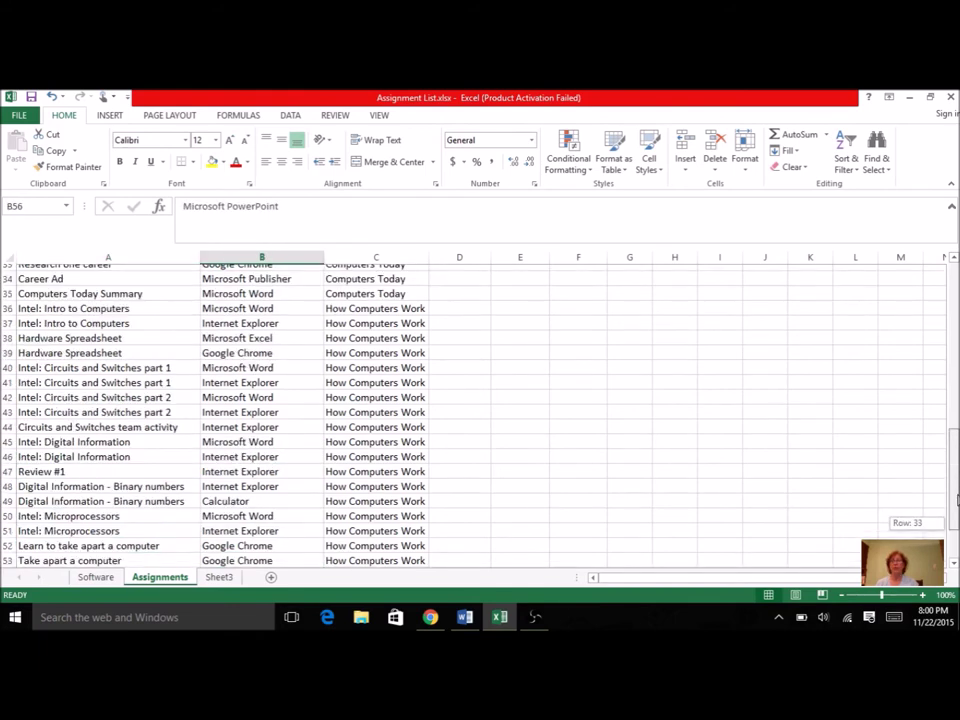
drag(957, 500, 955, 360)
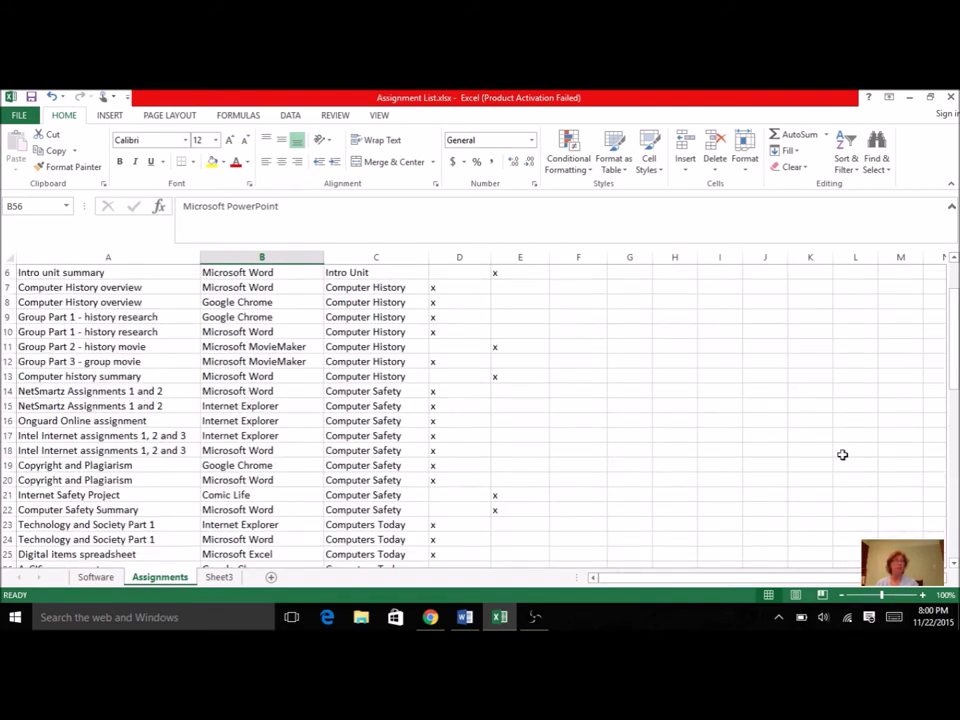
drag(953, 362, 955, 335)
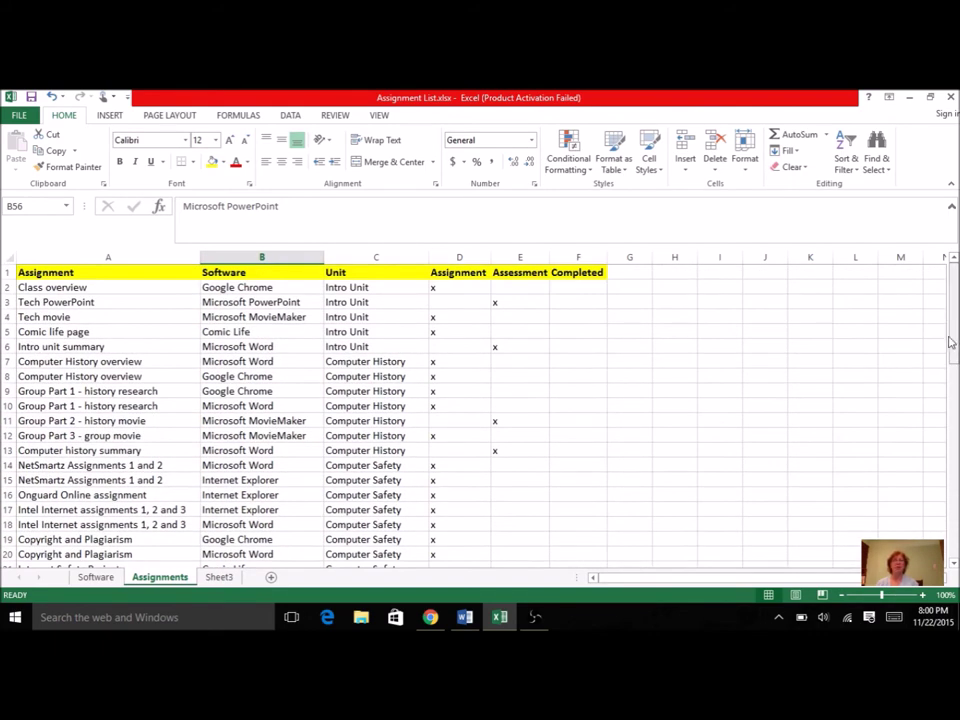
click(98, 577)
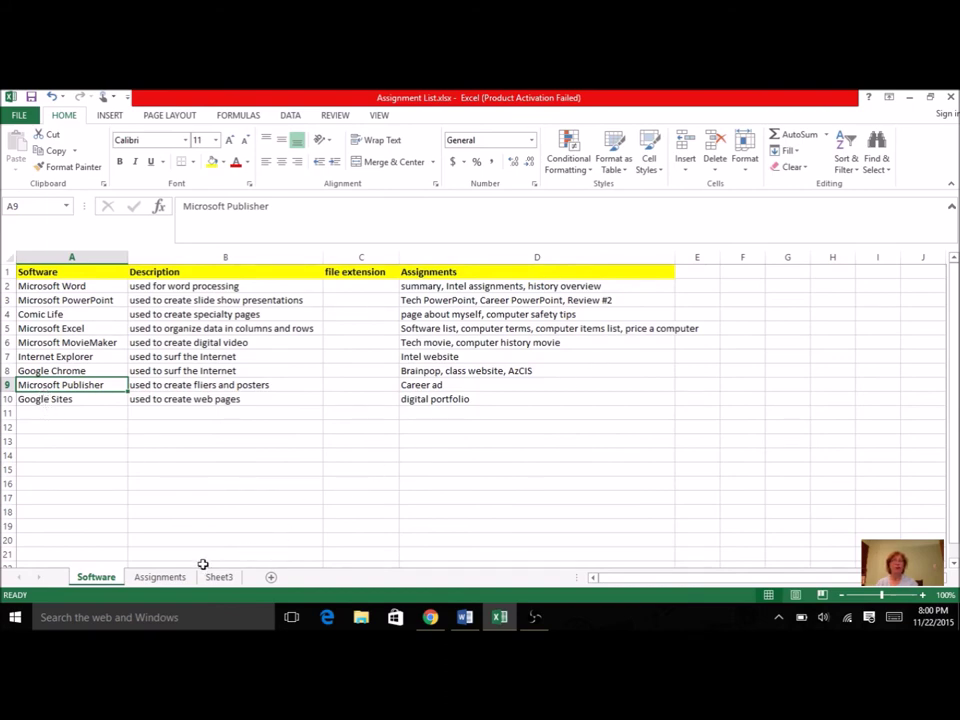
On the Assignments sheet, check the x marks in D2 and E3, then select empty cell E14.
click(163, 580)
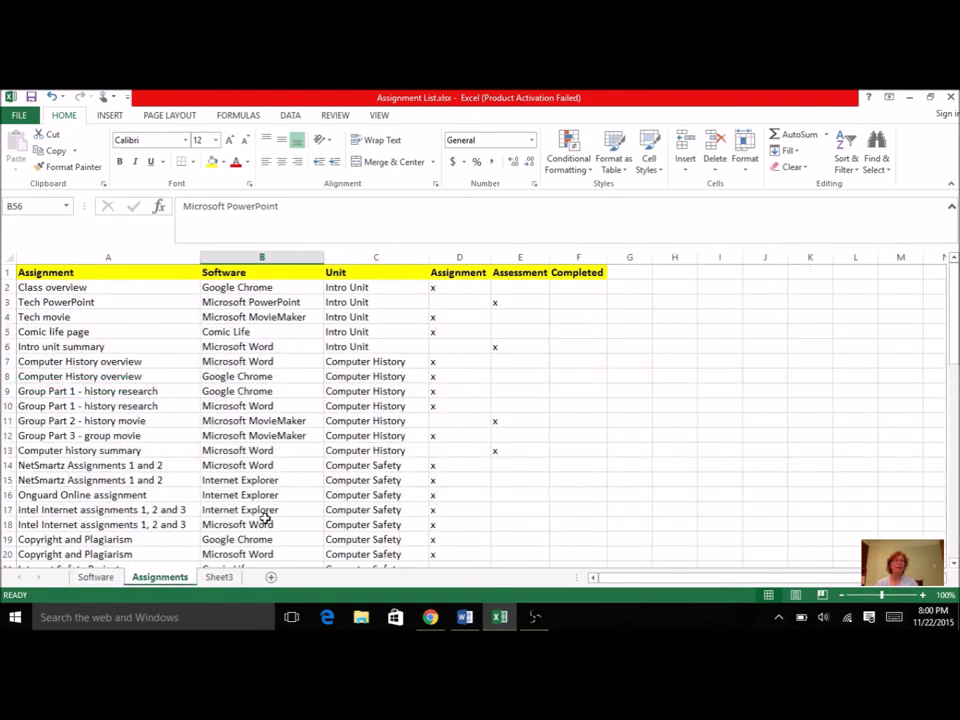
click(444, 285)
click(508, 300)
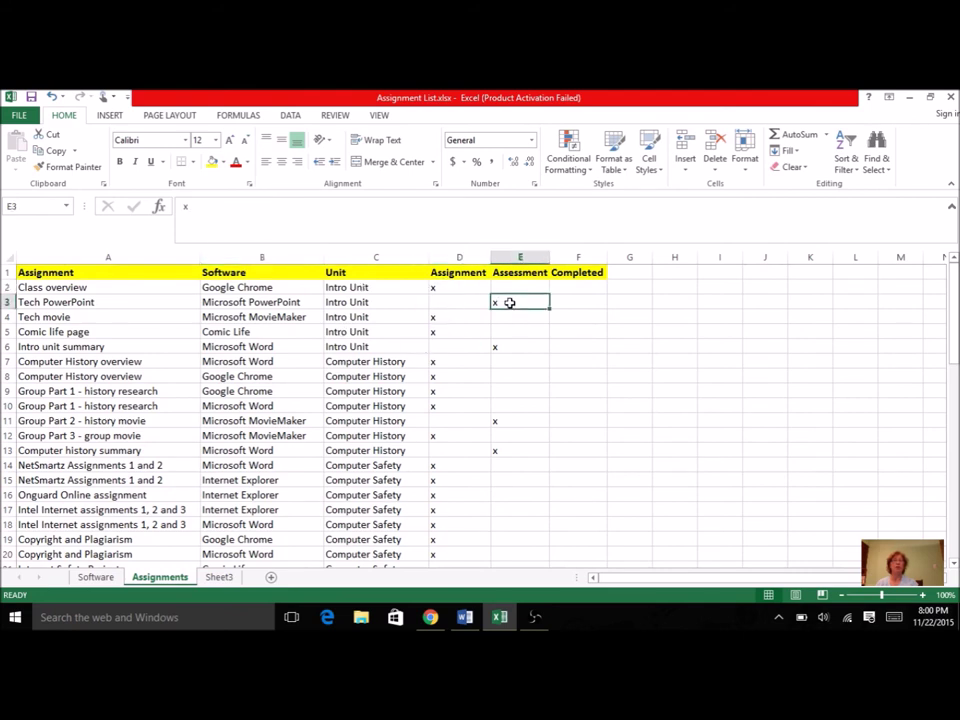
drag(955, 330, 926, 311)
click(536, 465)
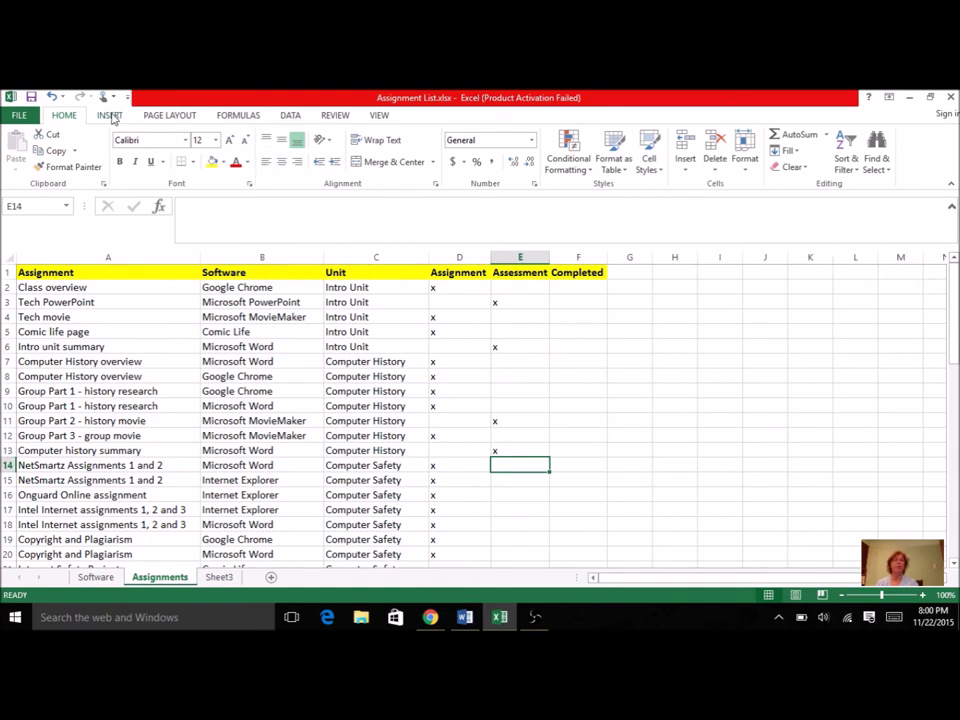
scroll(326, 118, down, 1)
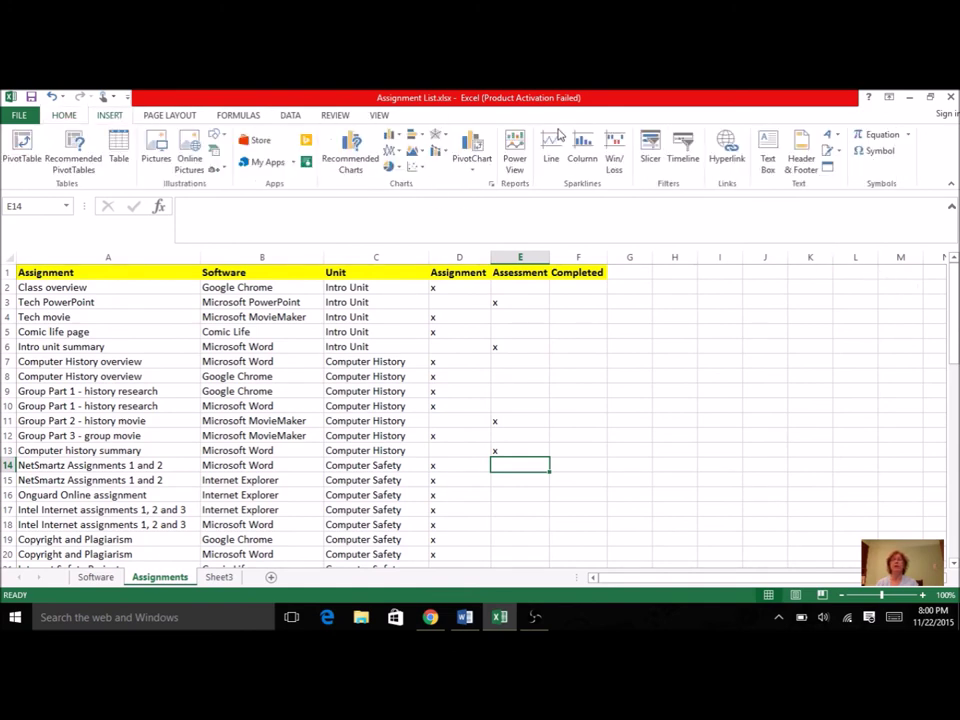
Add a header and footer, selecting the middle, right and left header sections in Page Layout view.
click(806, 150)
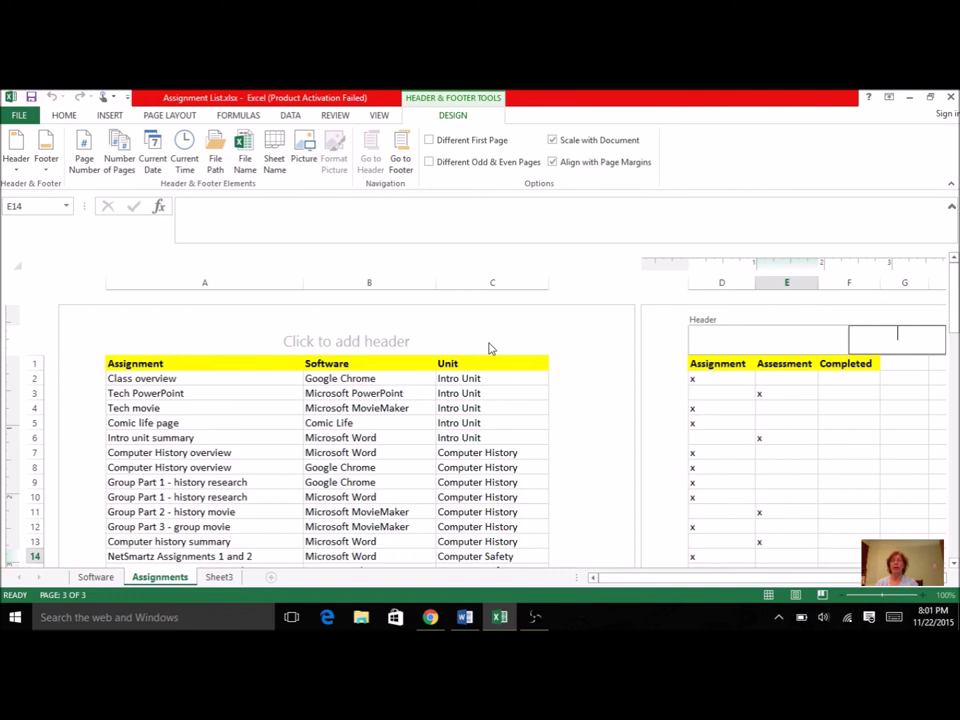
click(530, 338)
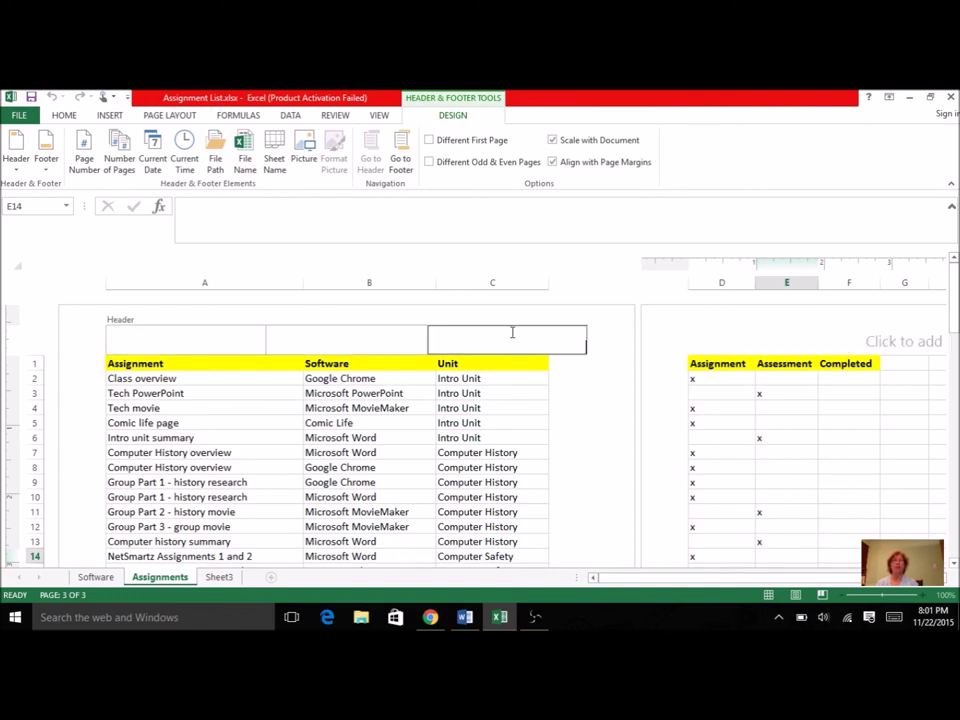
click(363, 343)
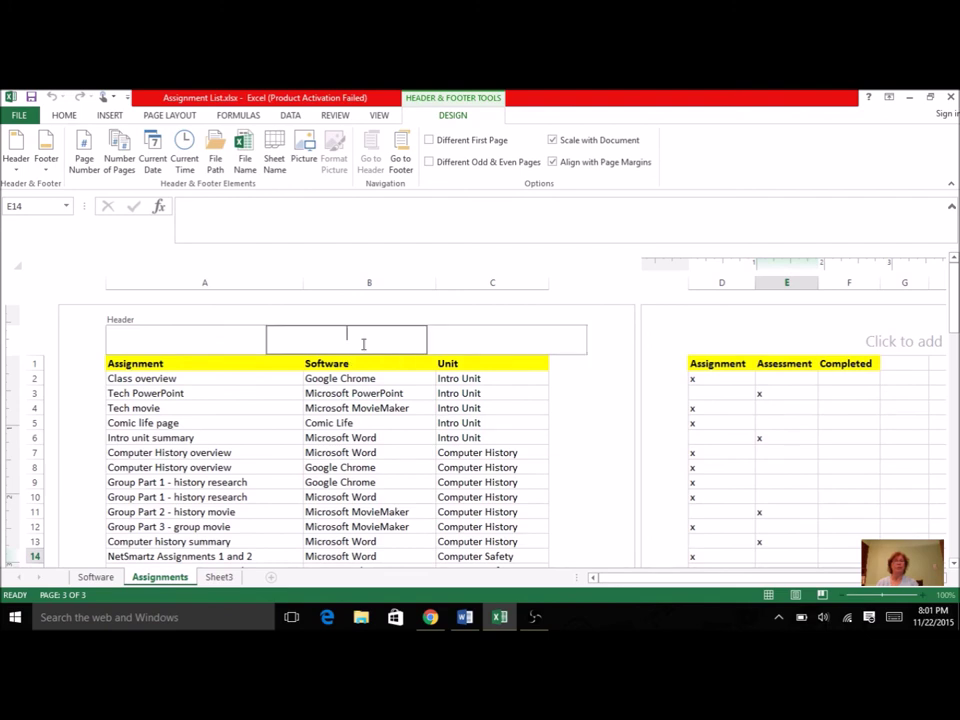
click(478, 343)
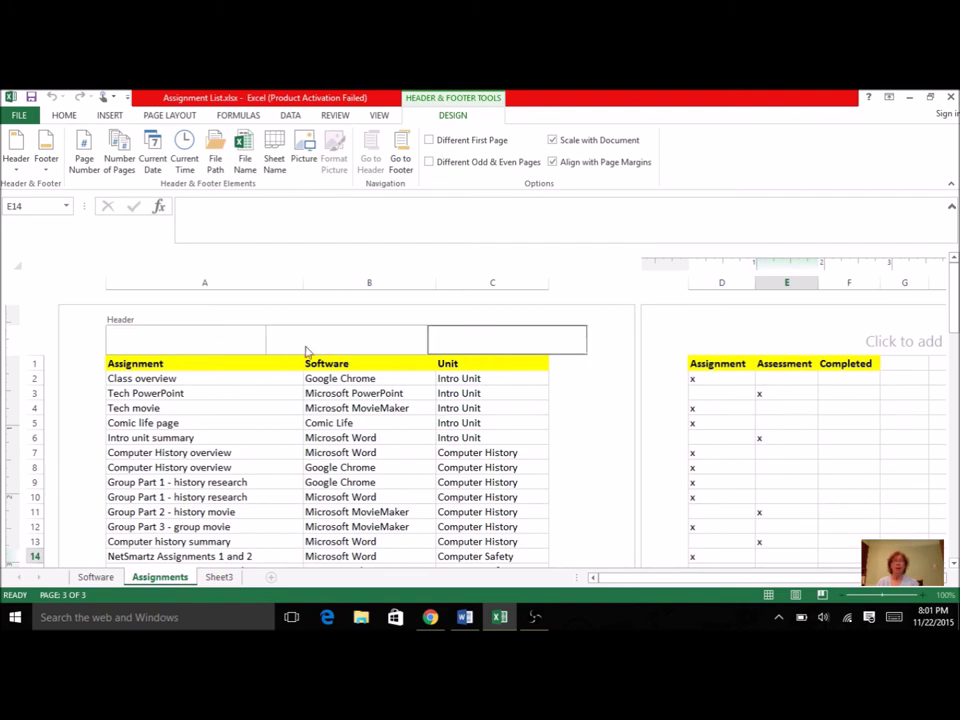
click(198, 336)
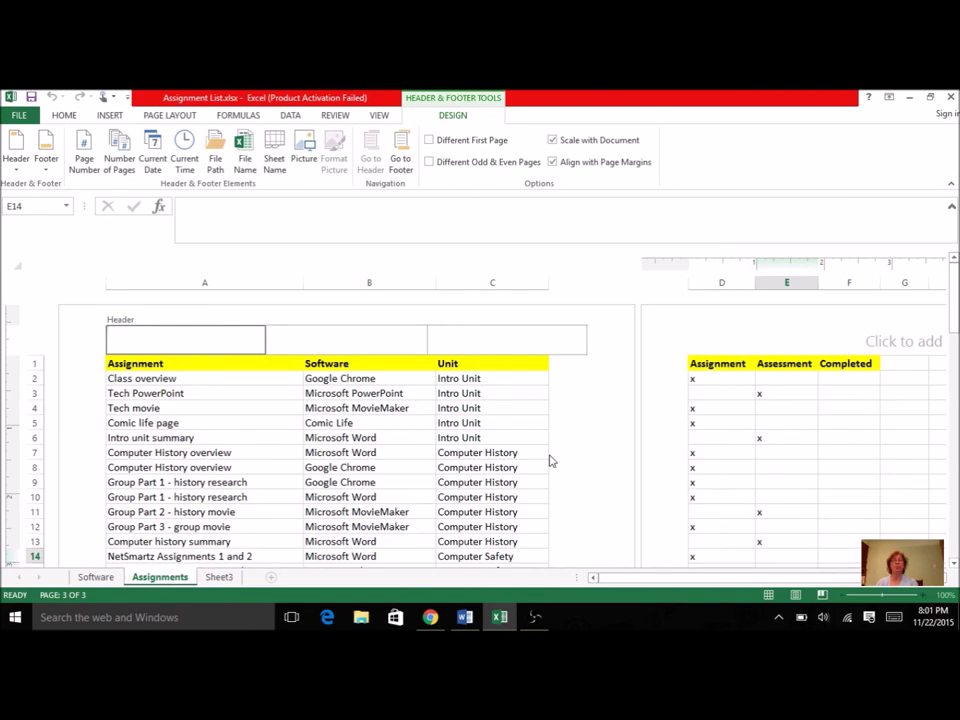
drag(955, 300, 937, 438)
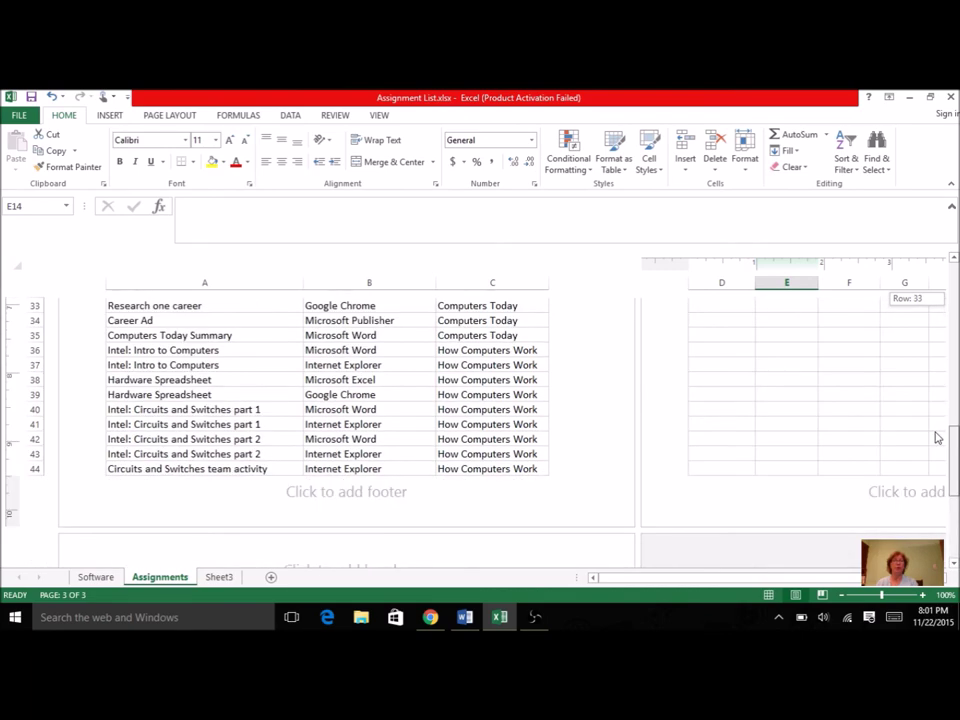
drag(937, 438, 950, 305)
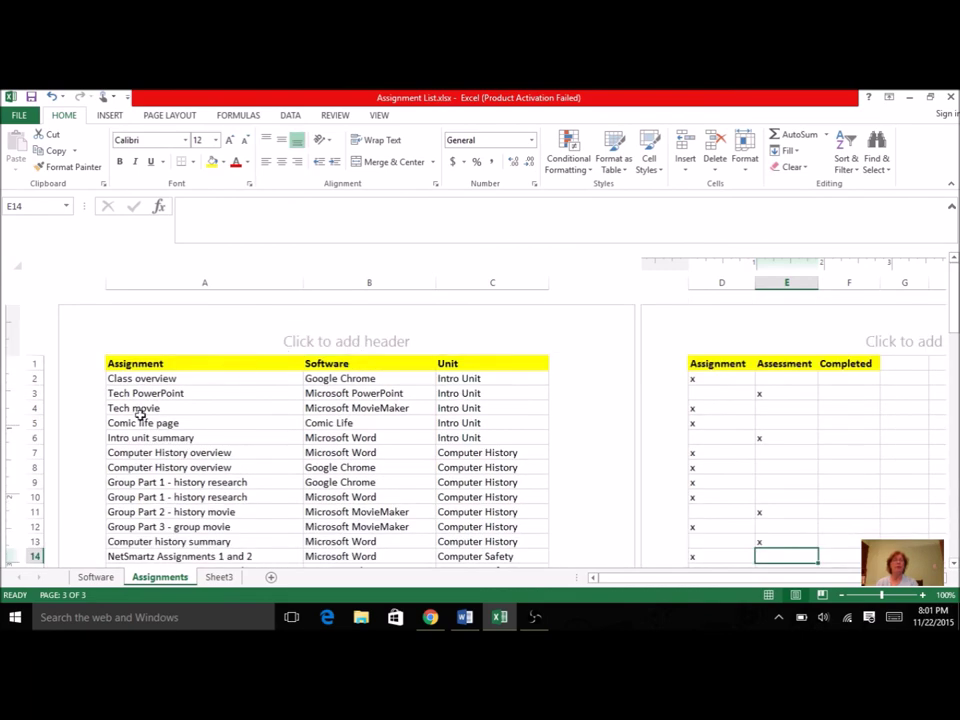